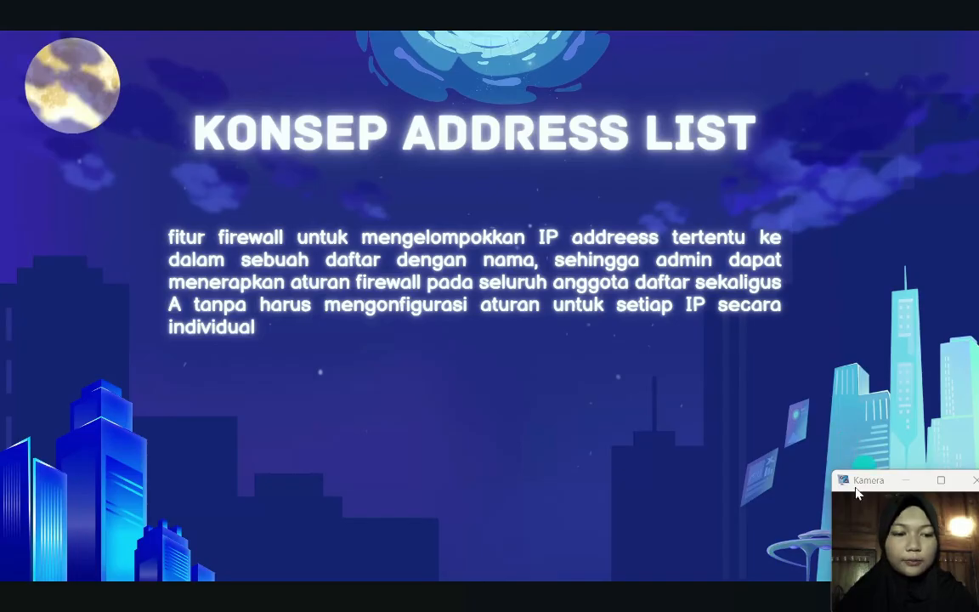
left_click_drag(855, 487, 858, 304)
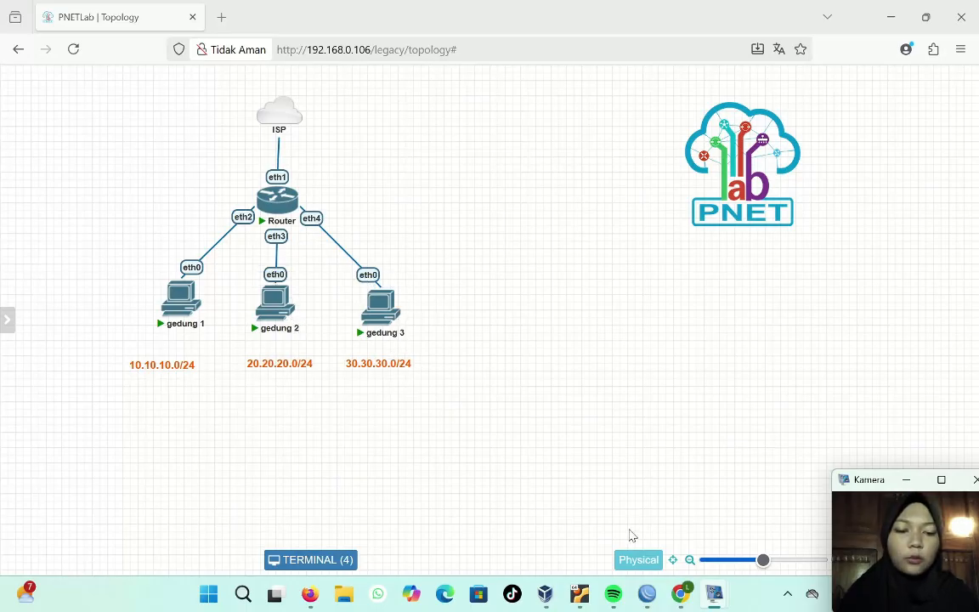
Step: Switch to WinBox and open the firewall's address lists
left_click(646, 593)
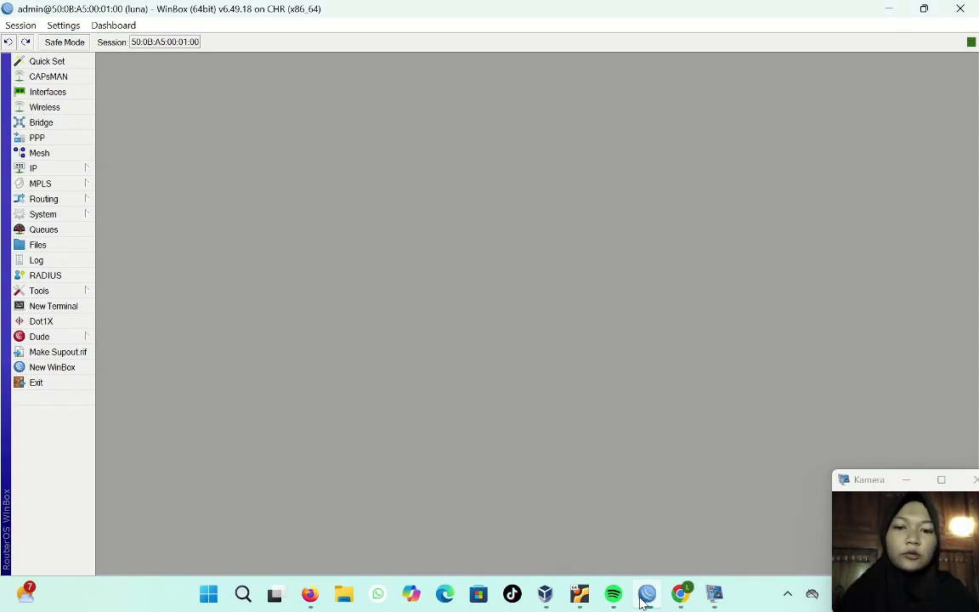
left_click(62, 171)
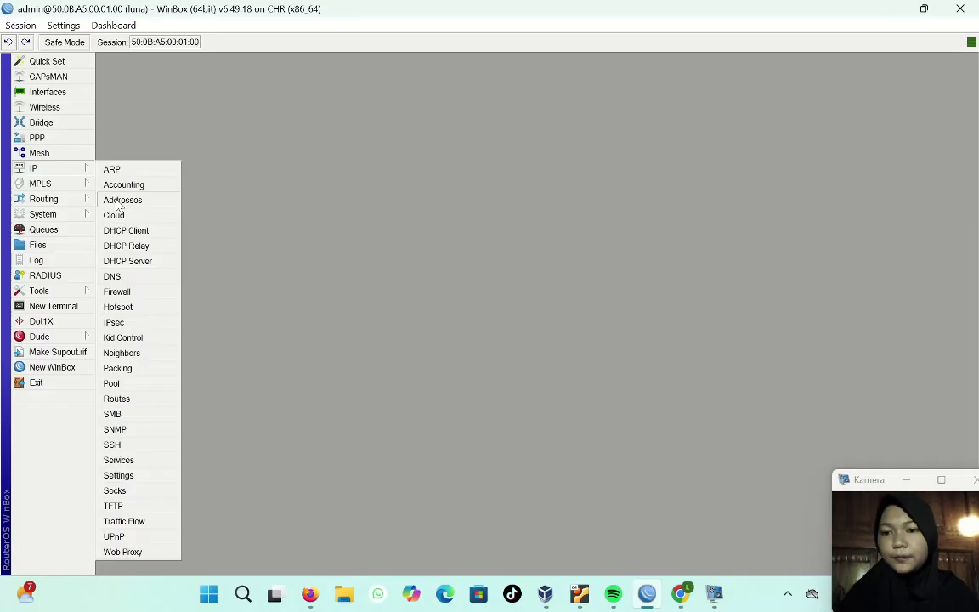
left_click(129, 292)
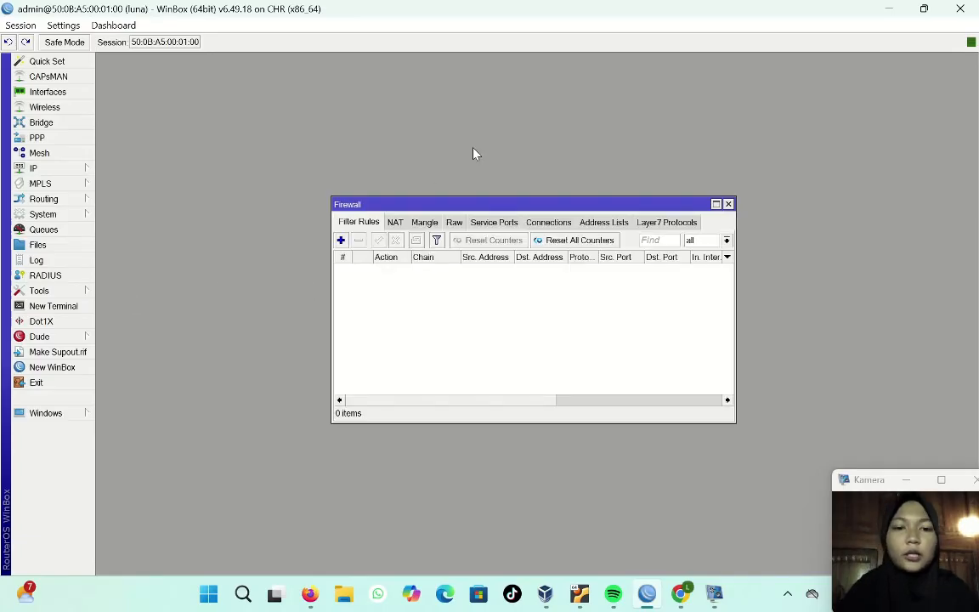
left_click(586, 223)
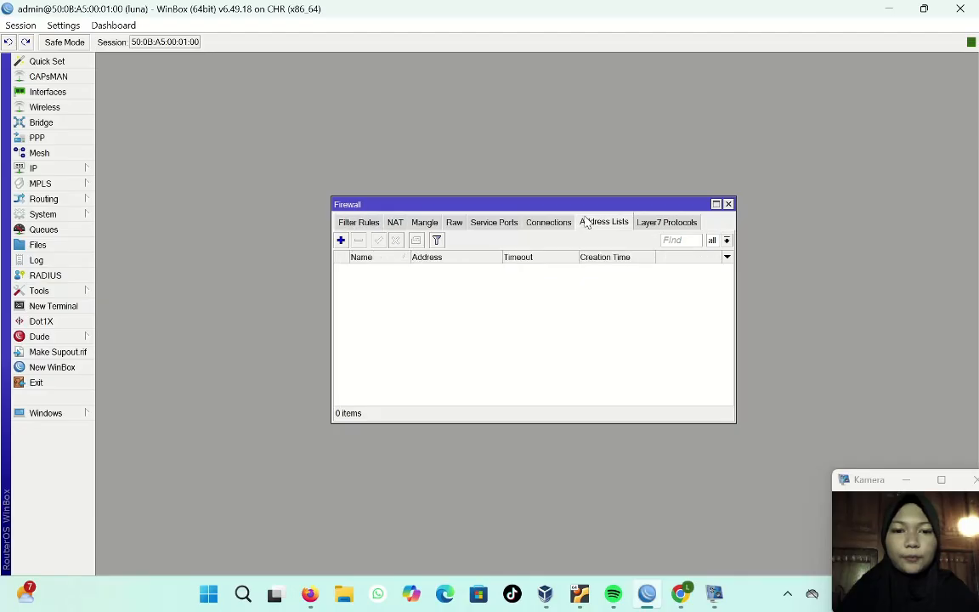
Step: Add a firewall address list entry named clien-nakal with the address 10.10.10.1/24
left_click(340, 240)
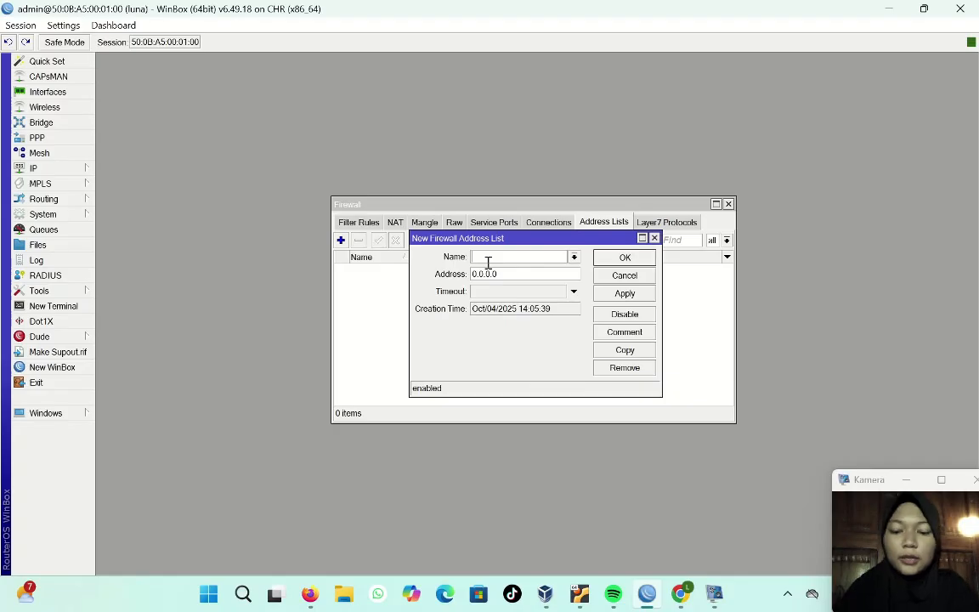
type("client")
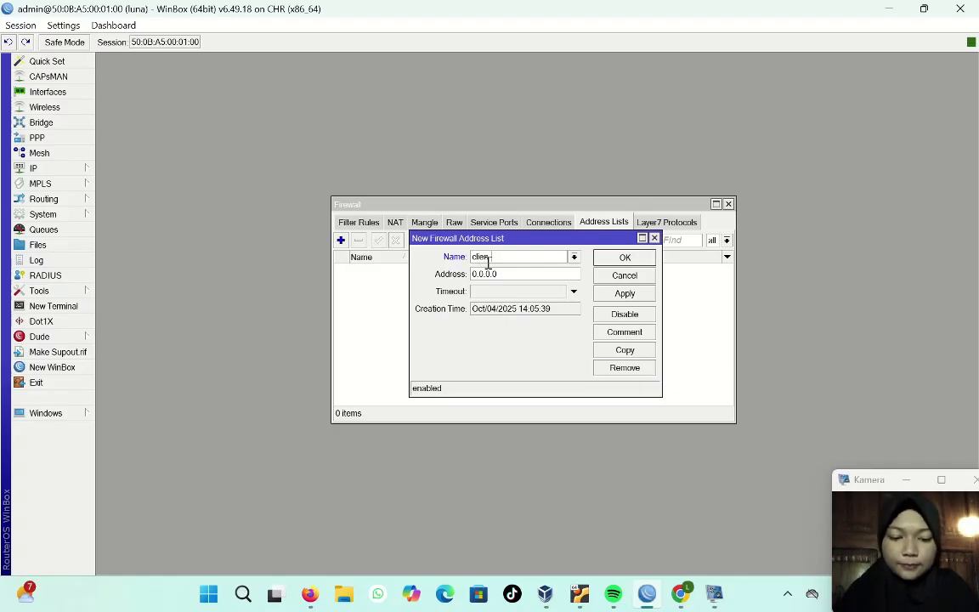
type("-nakal")
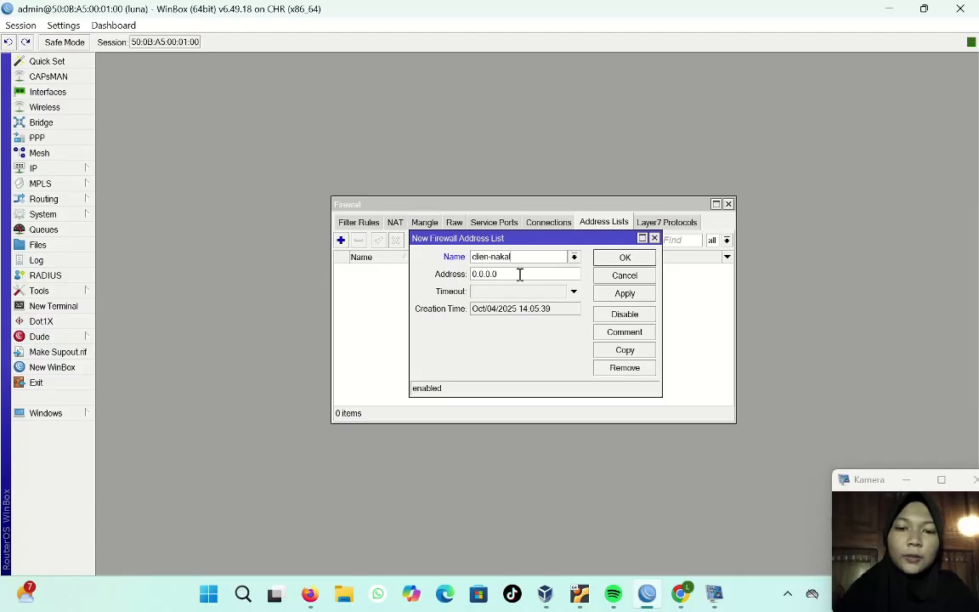
key("BackSpace")
key("BackSpace")
key("BackSpace")
key("BackSpace")
key("BackSpace")
key("BackSpace")
key("BackSpace")
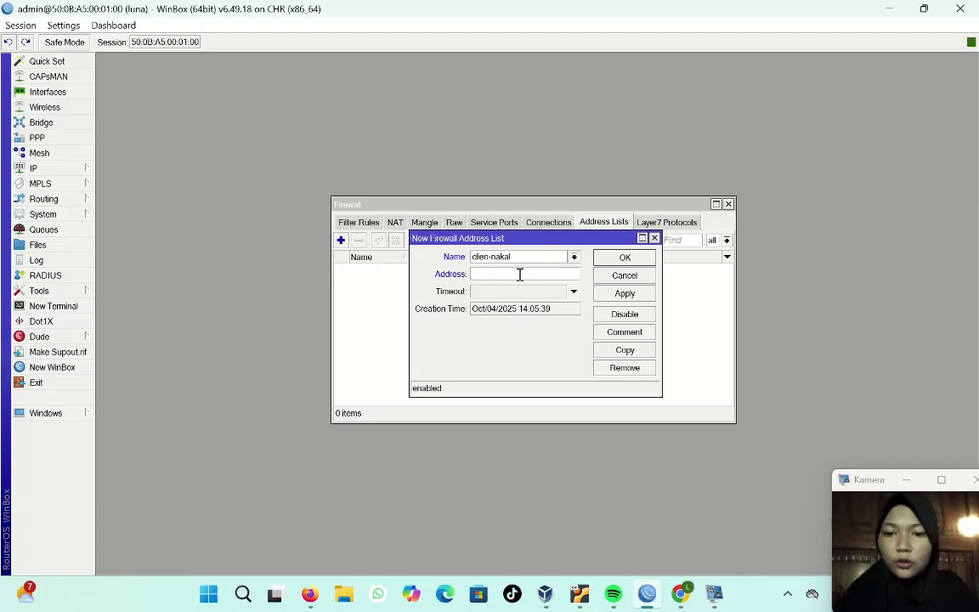
type("10.10.10")
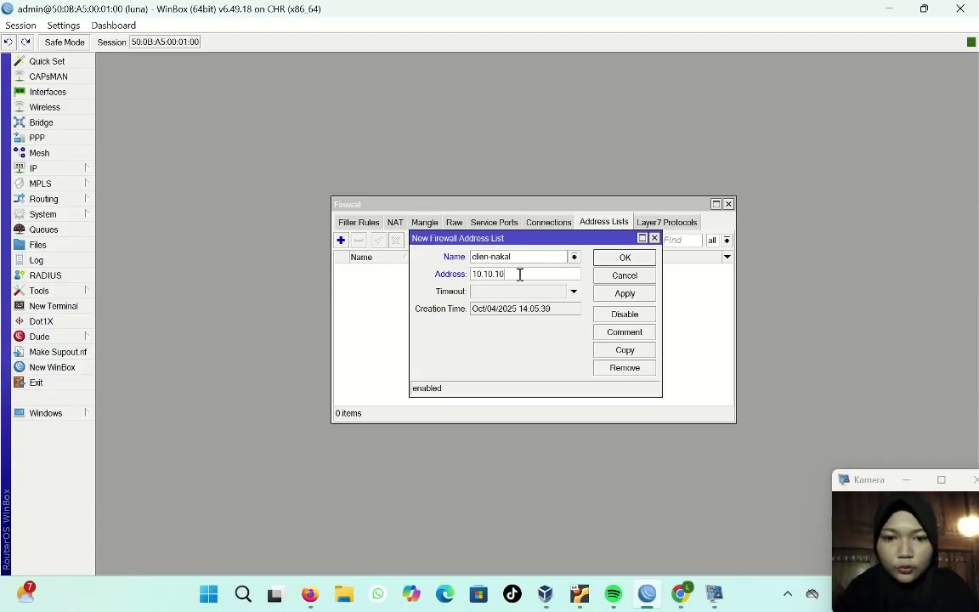
type(".1/2")
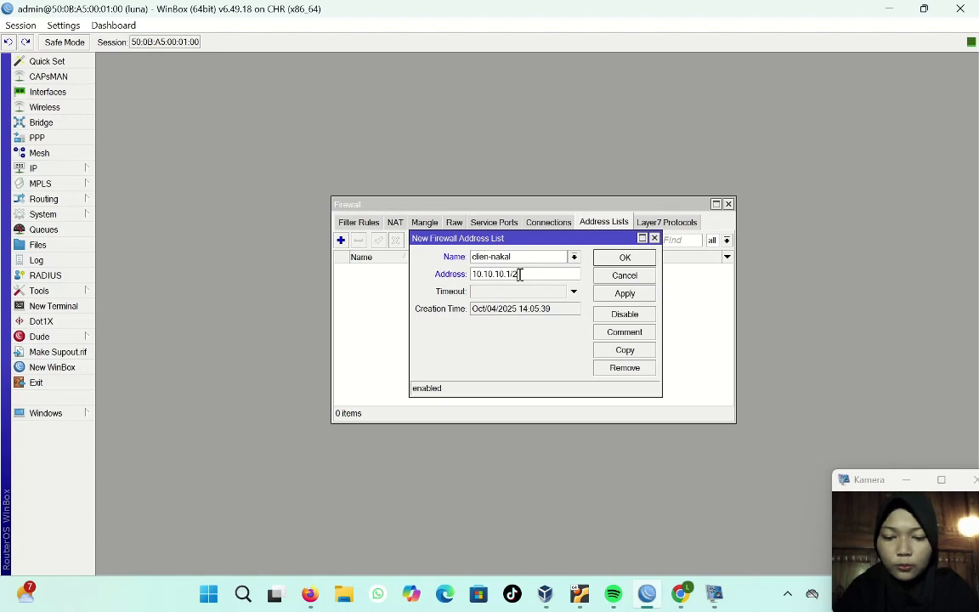
type("4")
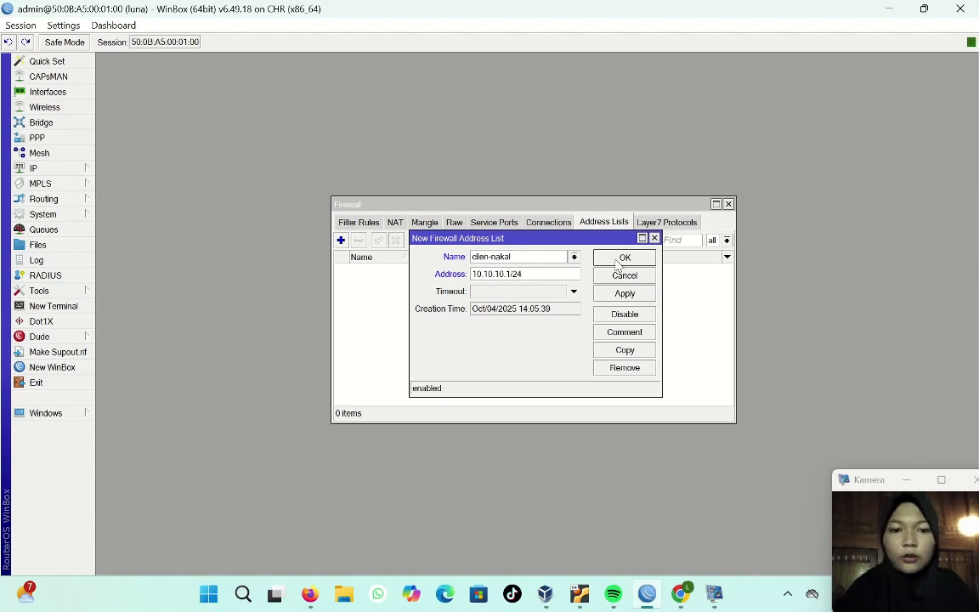
left_click(623, 258)
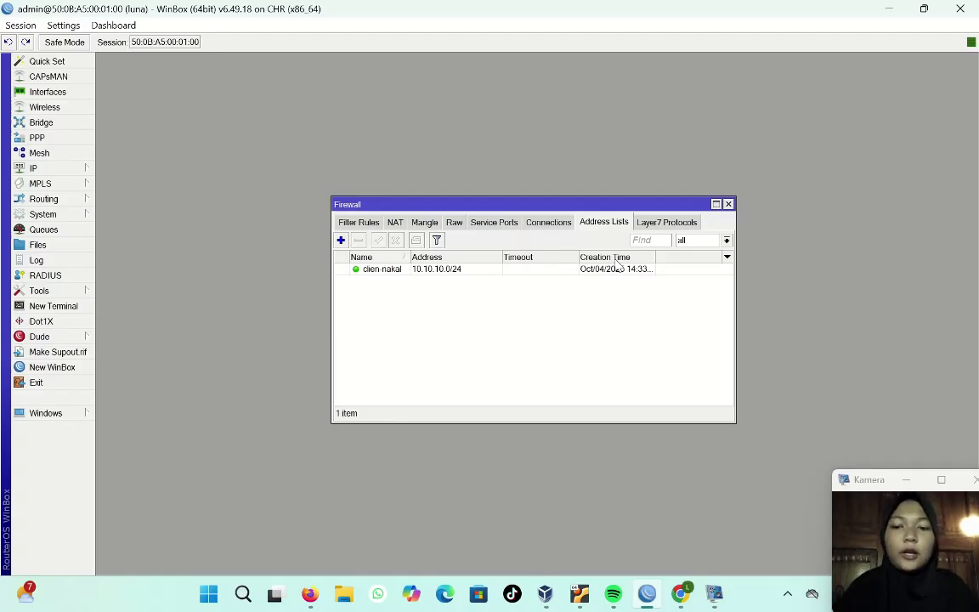
Step: Add the single address 20.20.20.1 to the existing clien-nakal address list
left_click(341, 240)
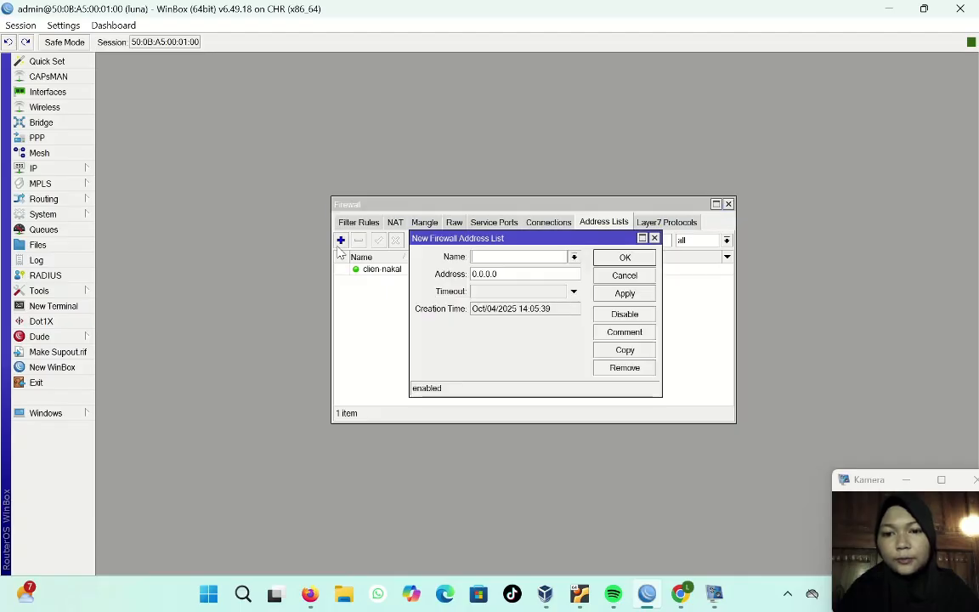
left_click(574, 259)
left_click(525, 274)
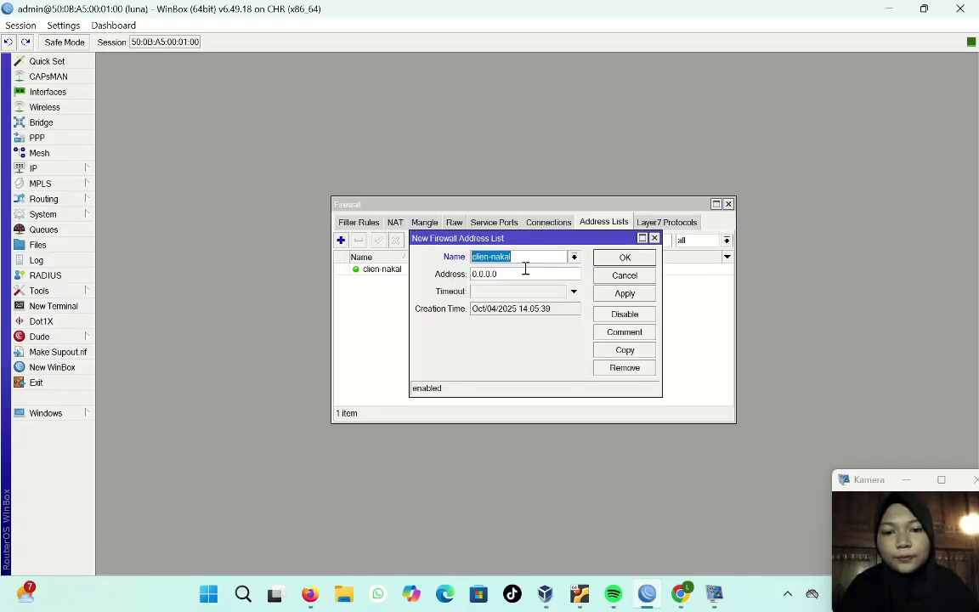
left_click(498, 274)
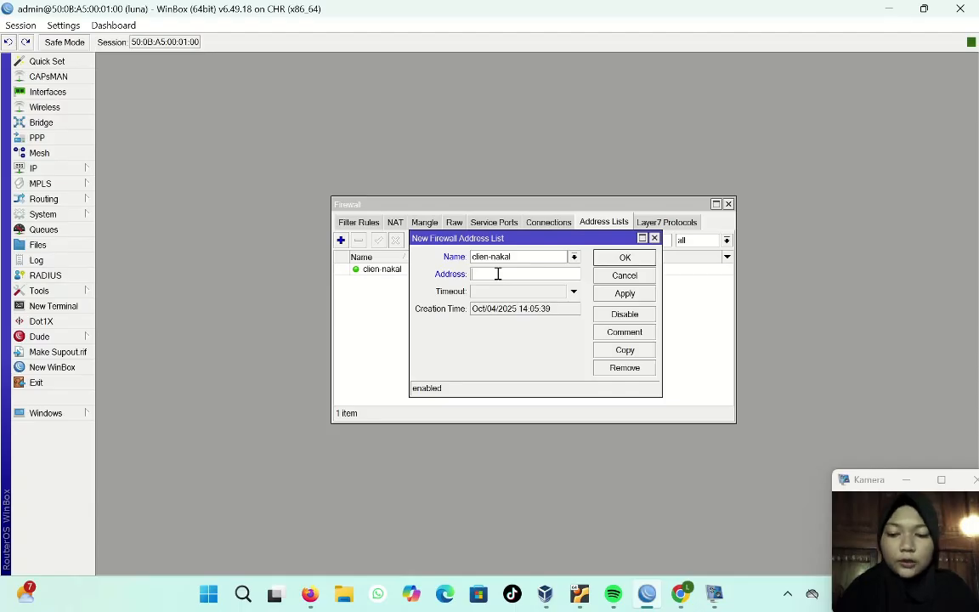
type("20.20.20")
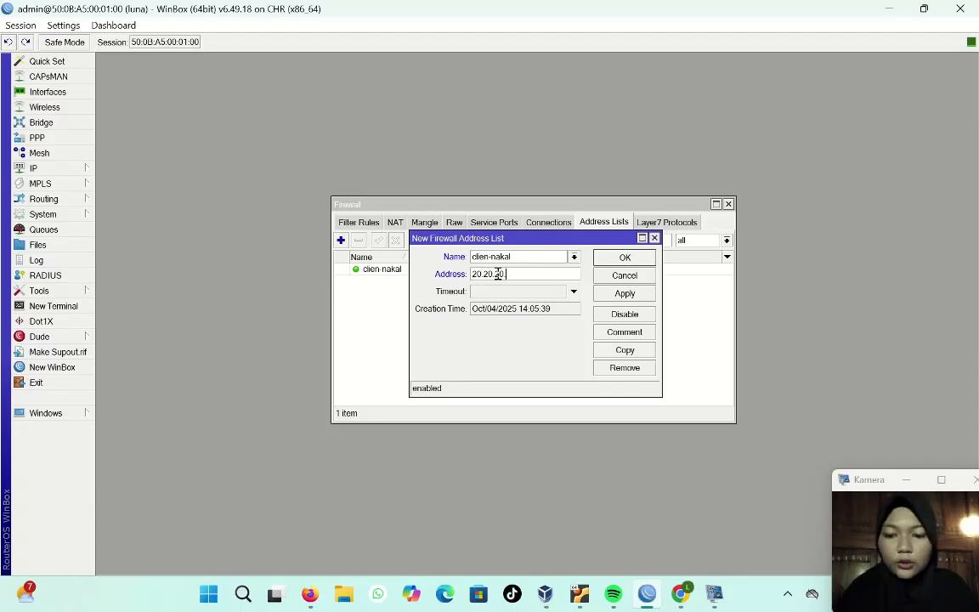
type(".1")
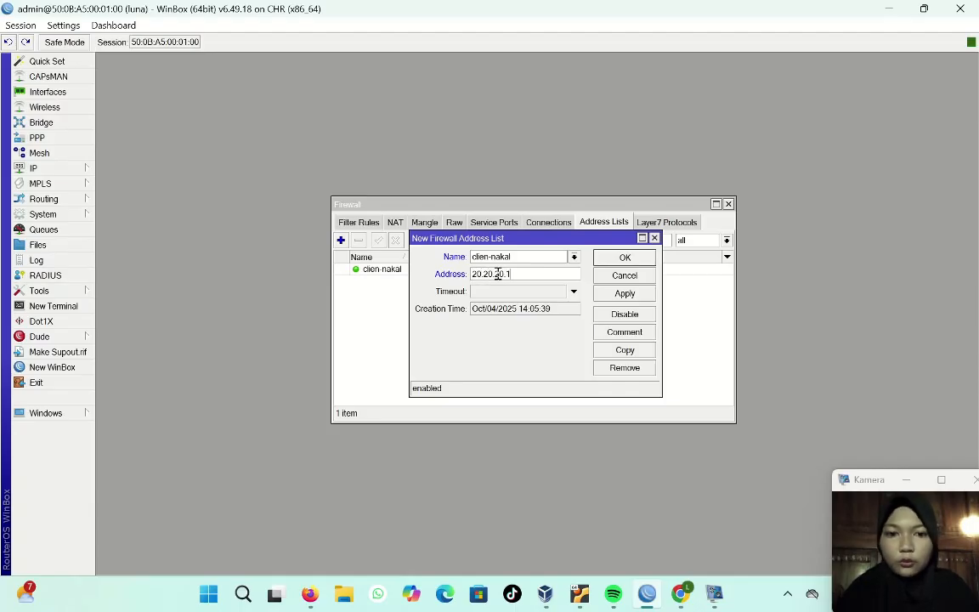
left_click(623, 258)
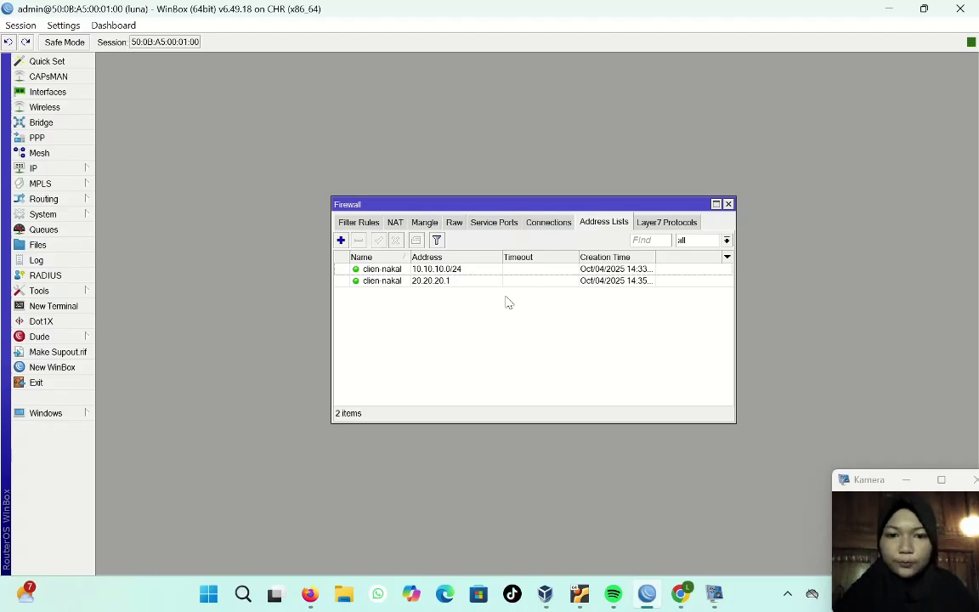
Step: Add the address range 10.10.10.1-10.10.10.20 to the existing clien-nakal address list
left_click(341, 240)
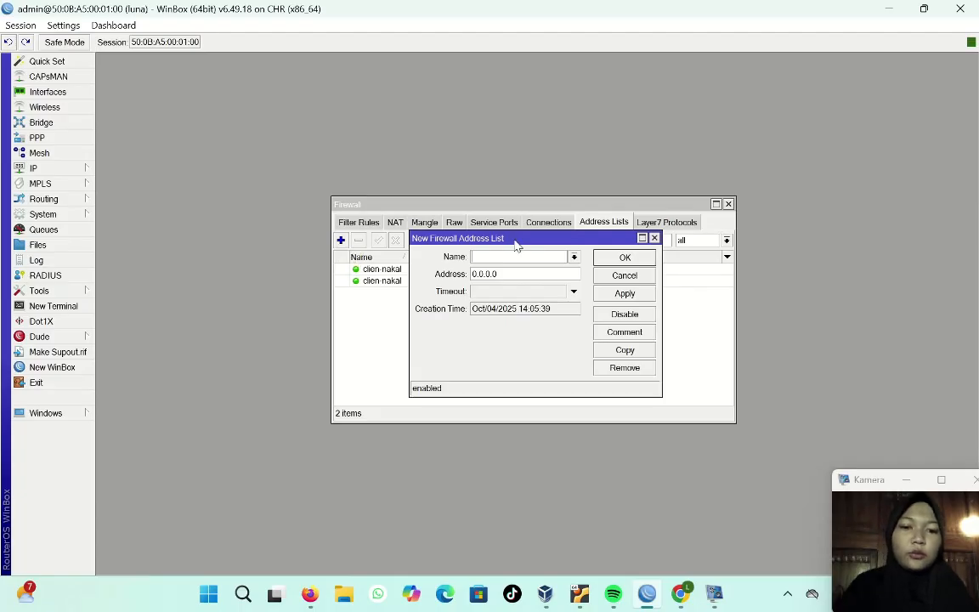
left_click(573, 256)
left_click(531, 269)
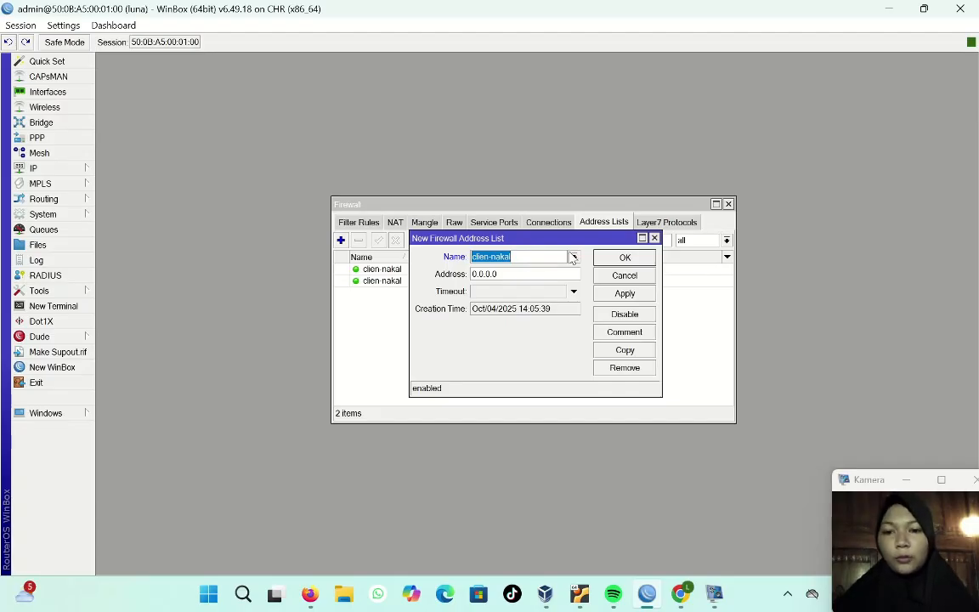
left_click(527, 273)
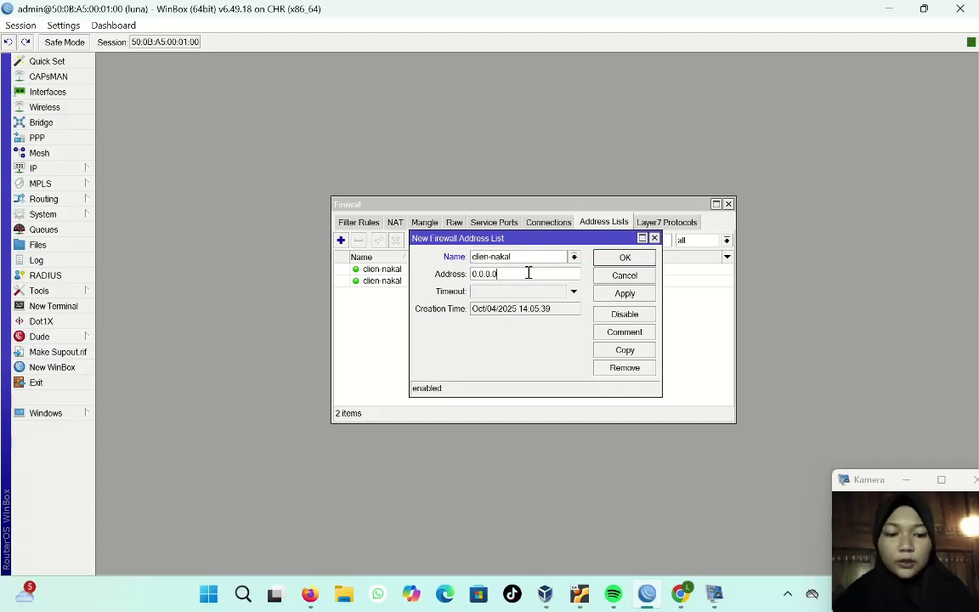
key("BackSpace")
key("BackSpace")
key("BackSpace")
key("BackSpace")
key("BackSpace")
key("BackSpace")
key("BackSpace")
type("10.")
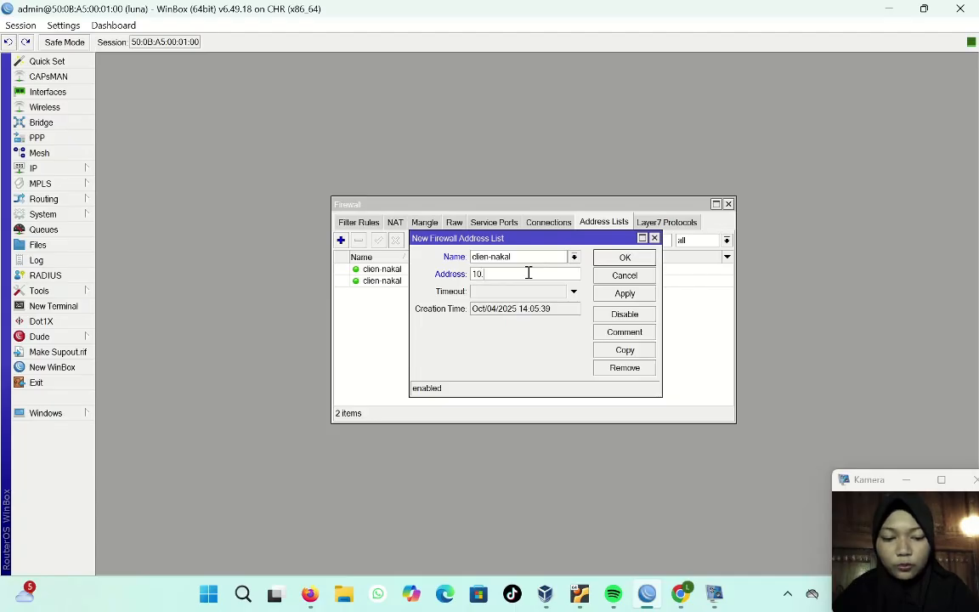
type("10.10.1")
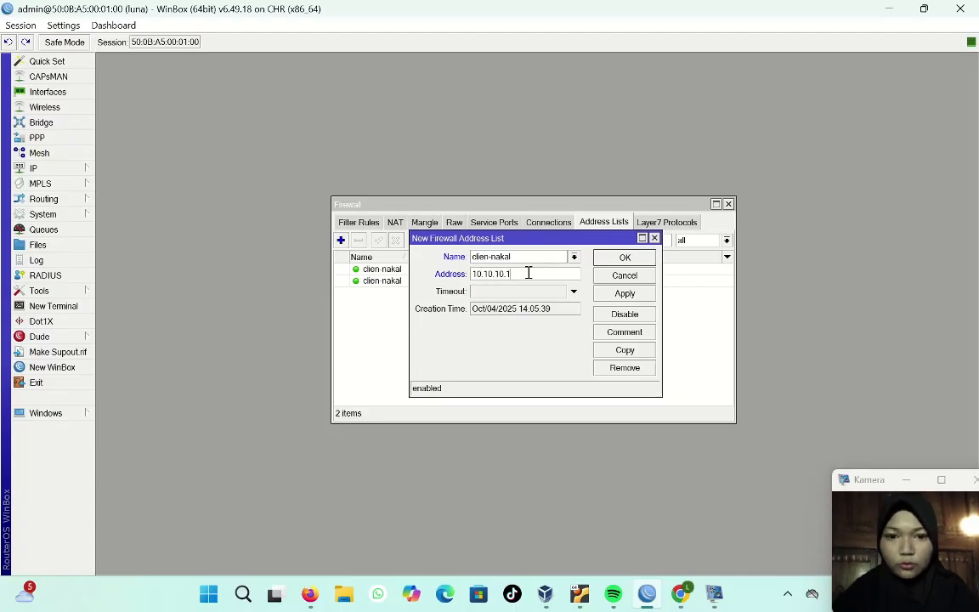
type("-")
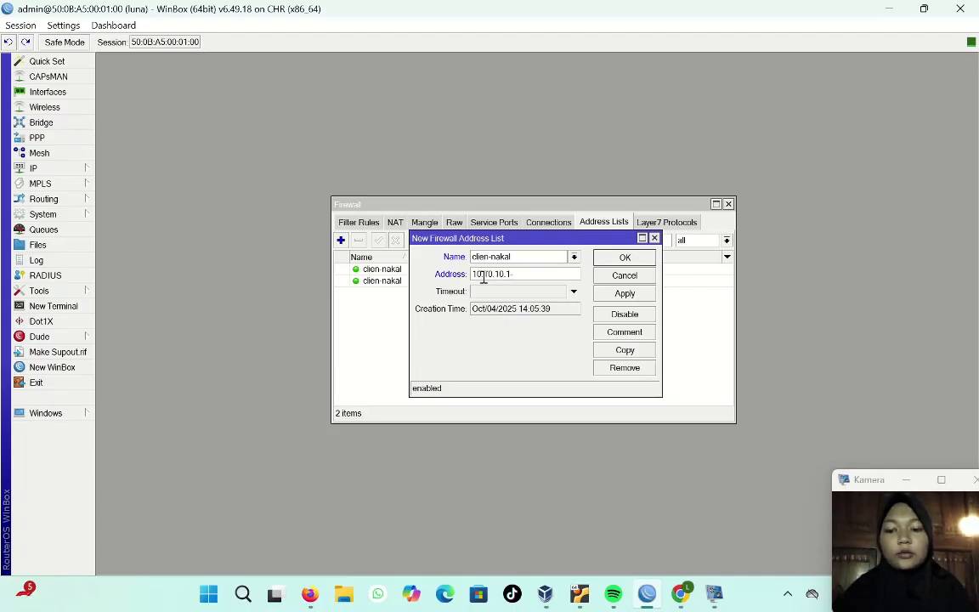
type("10.10.10")
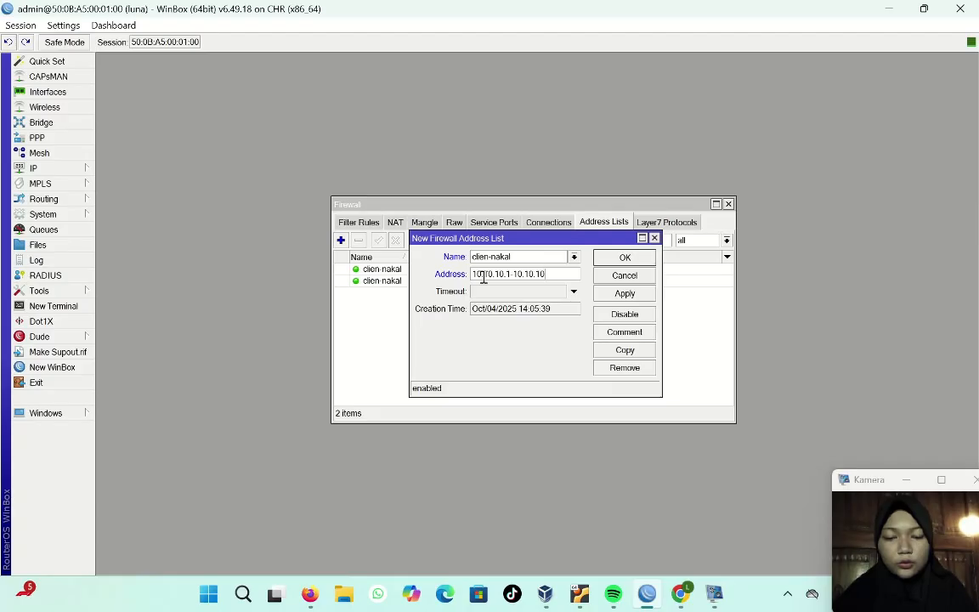
type(".20")
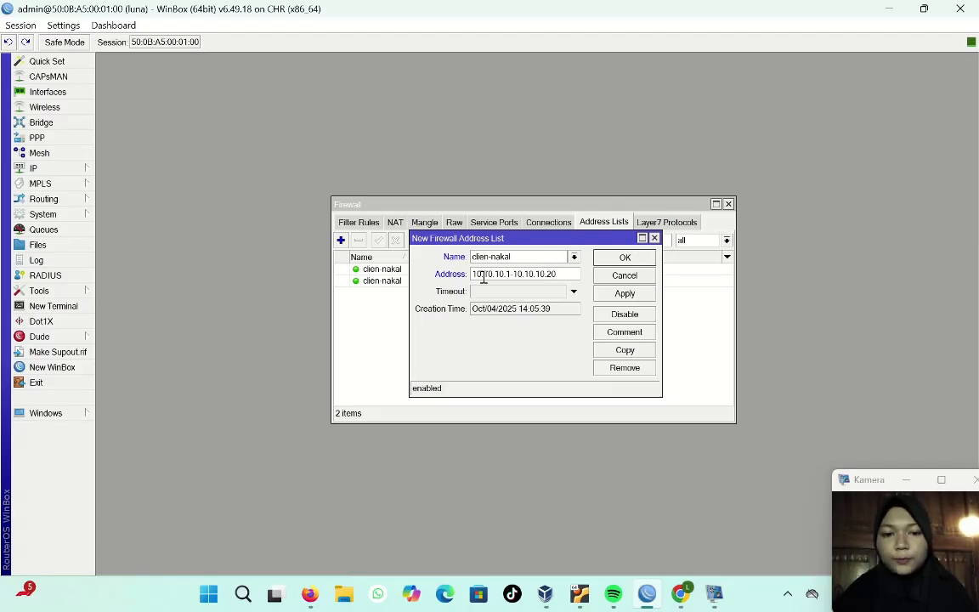
left_click(624, 257)
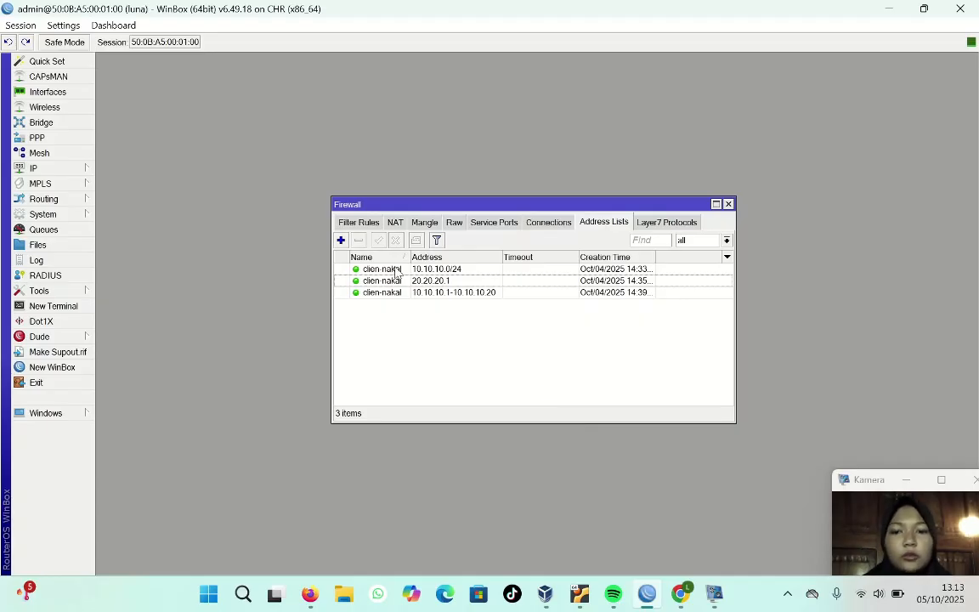
Step: Look at the firewall filter rules and examine the building nodes and their networks in the PNETLab topology
left_click(349, 223)
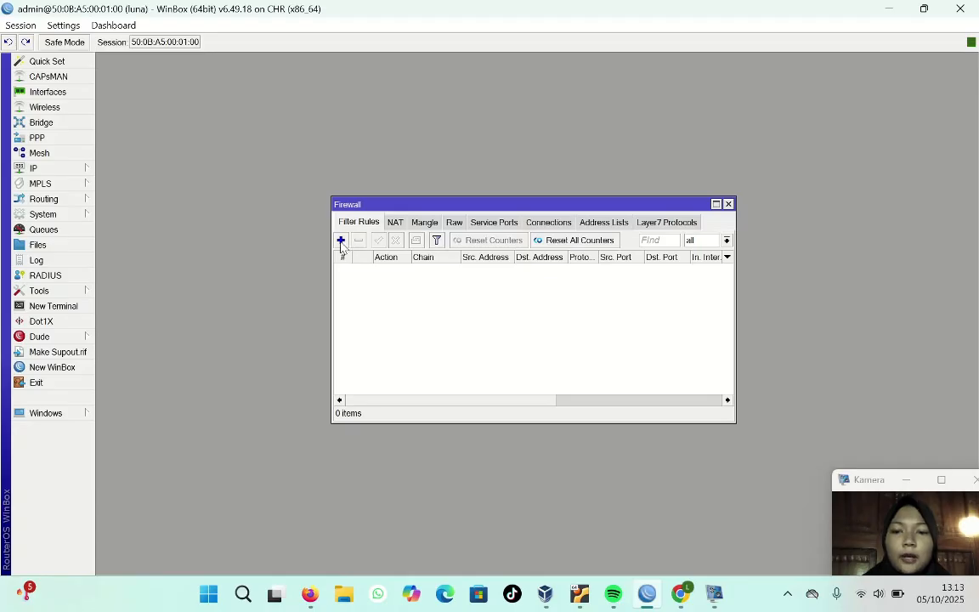
left_click(341, 241)
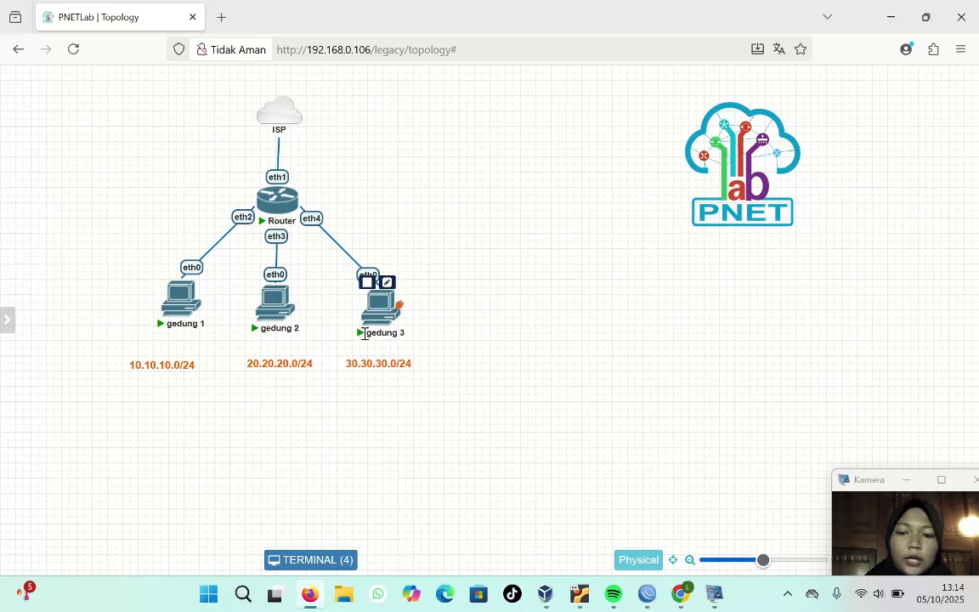
mouse_move(278, 311)
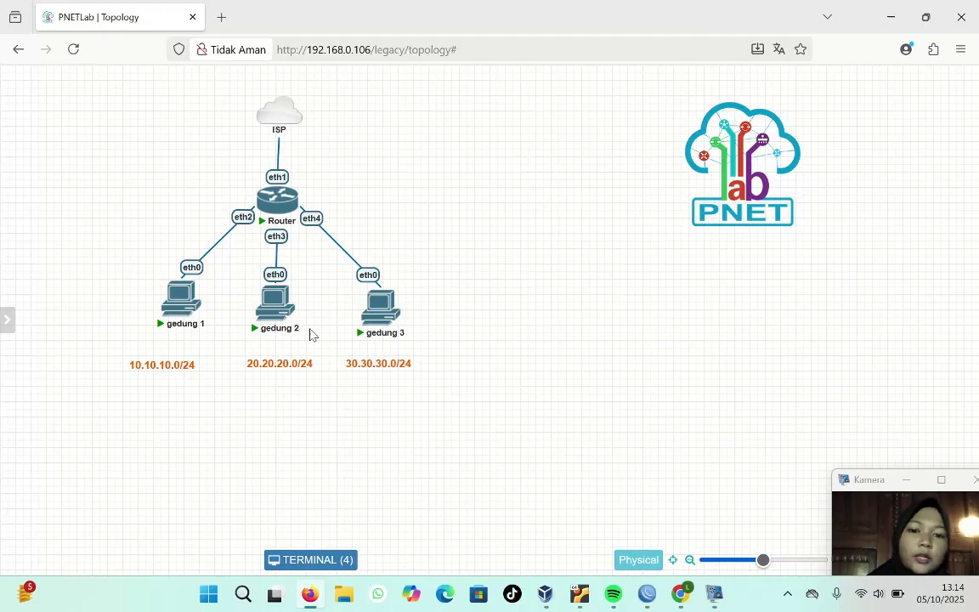
mouse_move(399, 305)
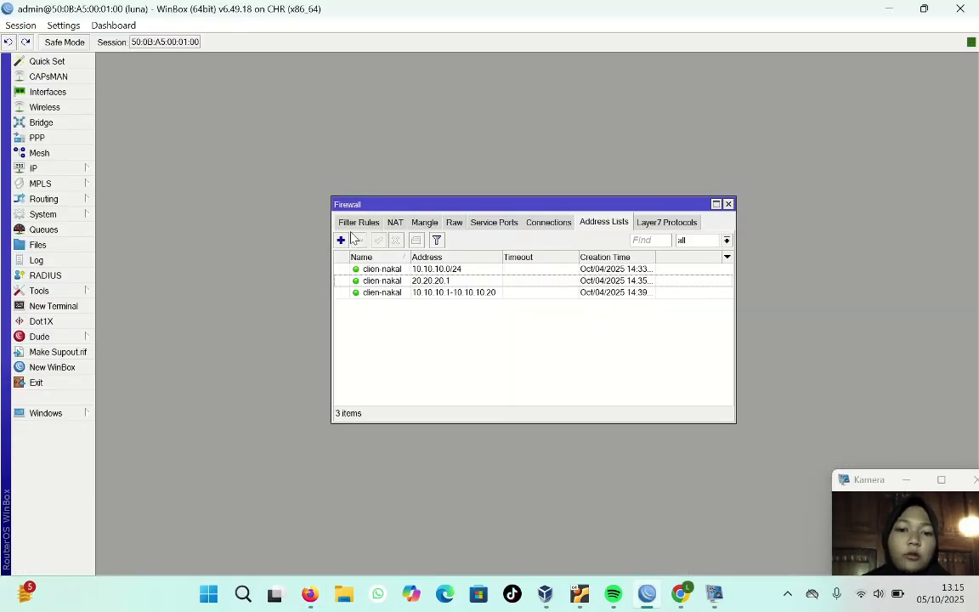
Step: Add a firewall address list entry named gedung-3 with the address 30.30.30.0/24
left_click(341, 241)
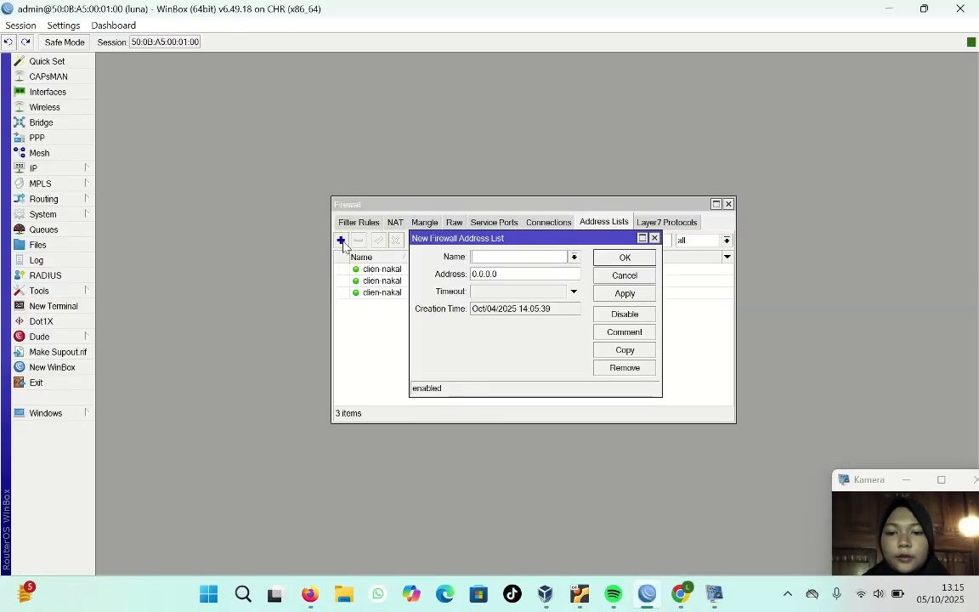
left_click(505, 259)
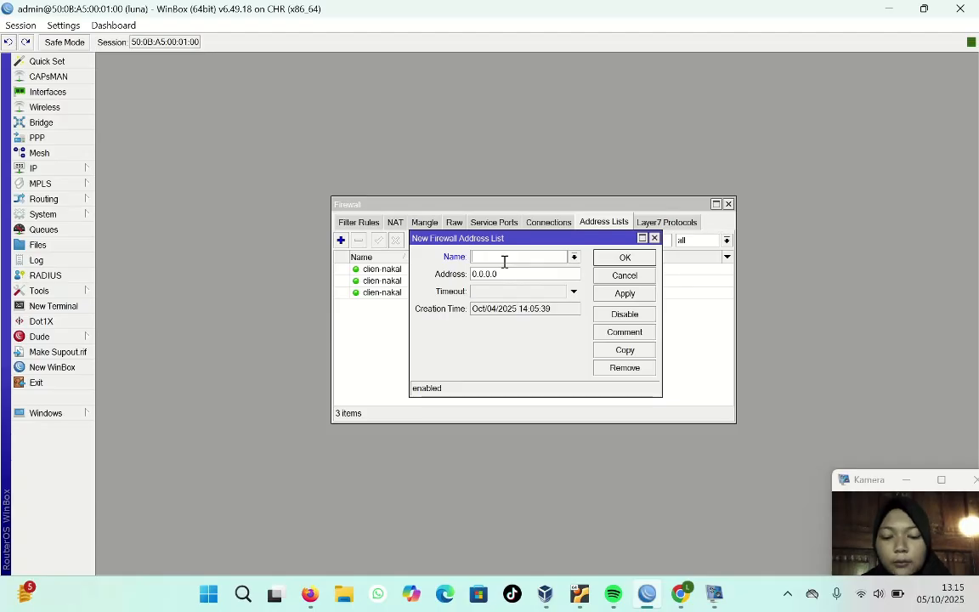
type("gedung")
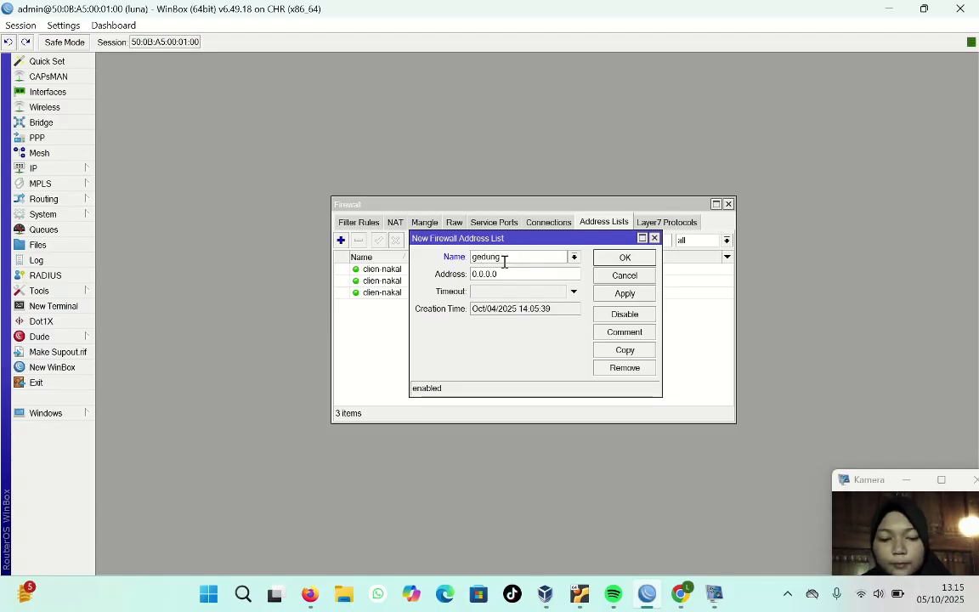
type("-3")
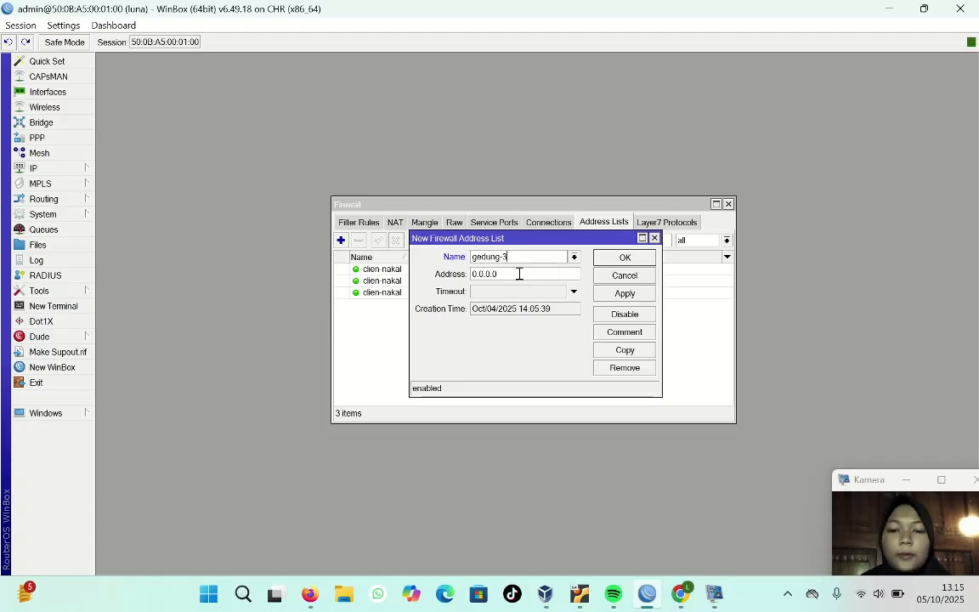
double_click(520, 274)
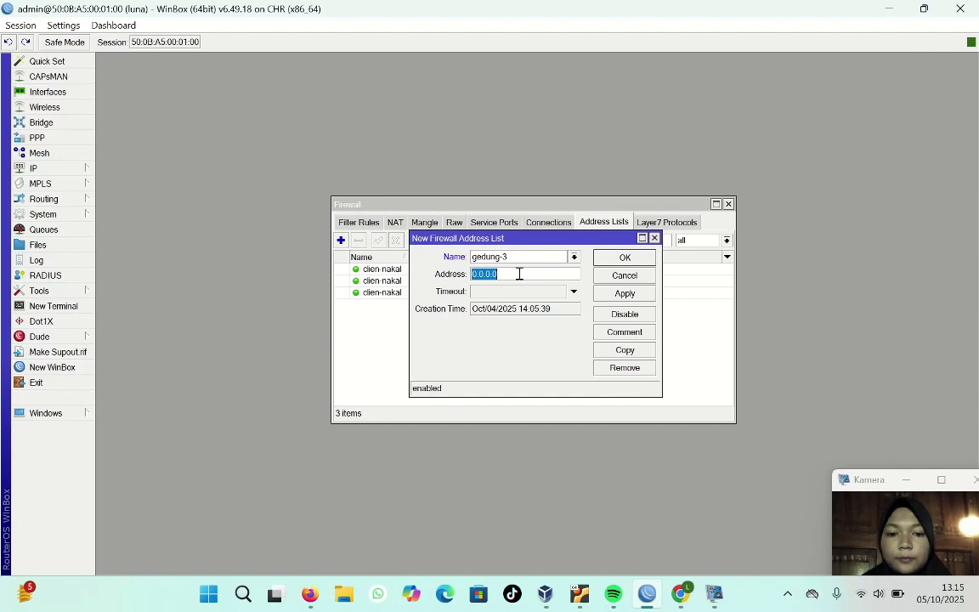
key("BackSpace")
type("0.")
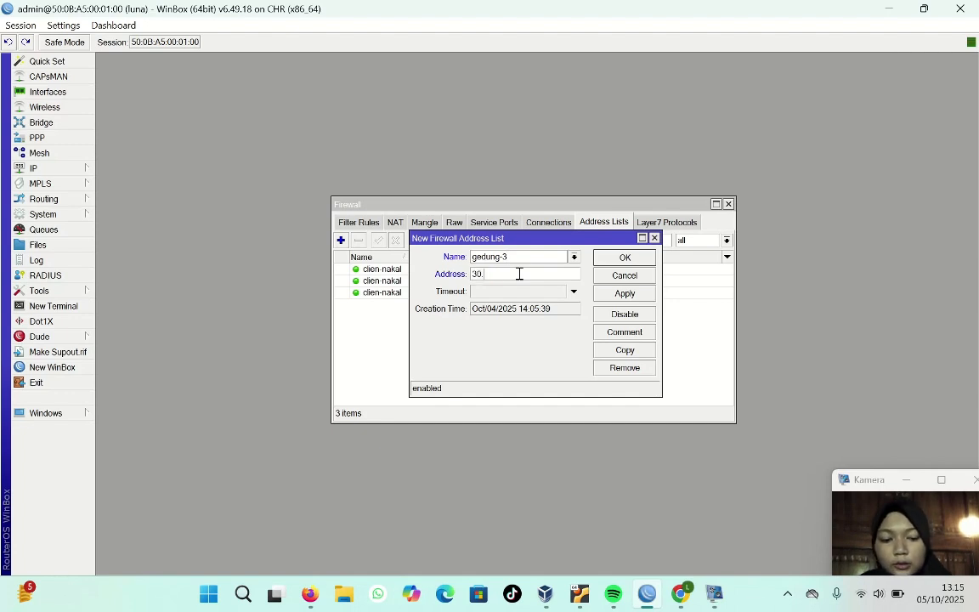
type("30.30")
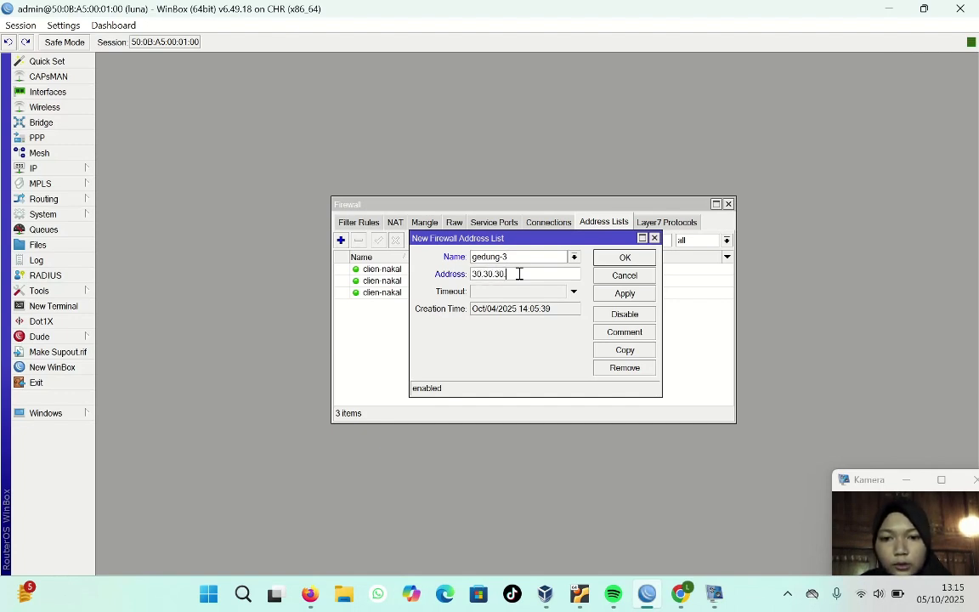
type(".0/24")
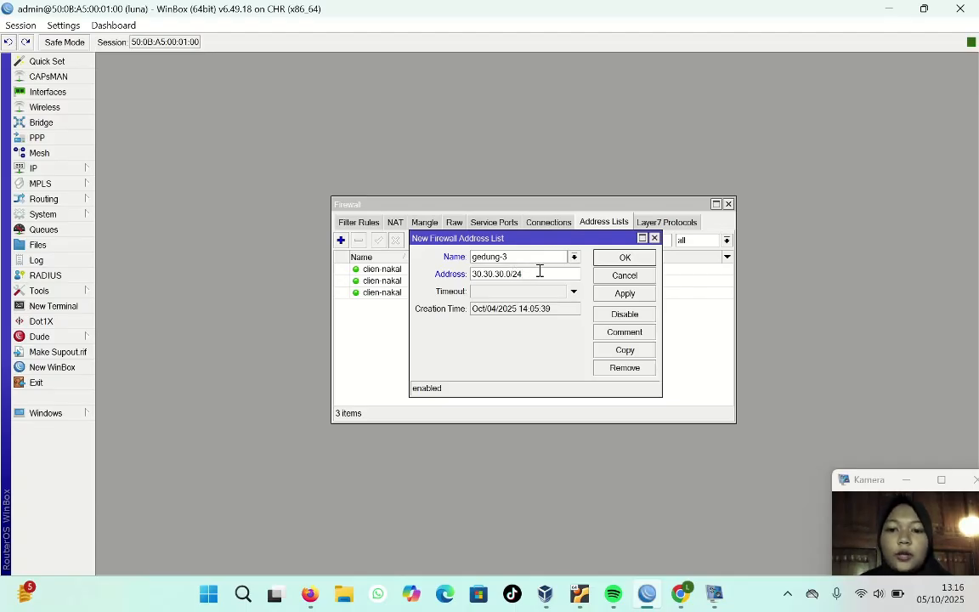
left_click(622, 257)
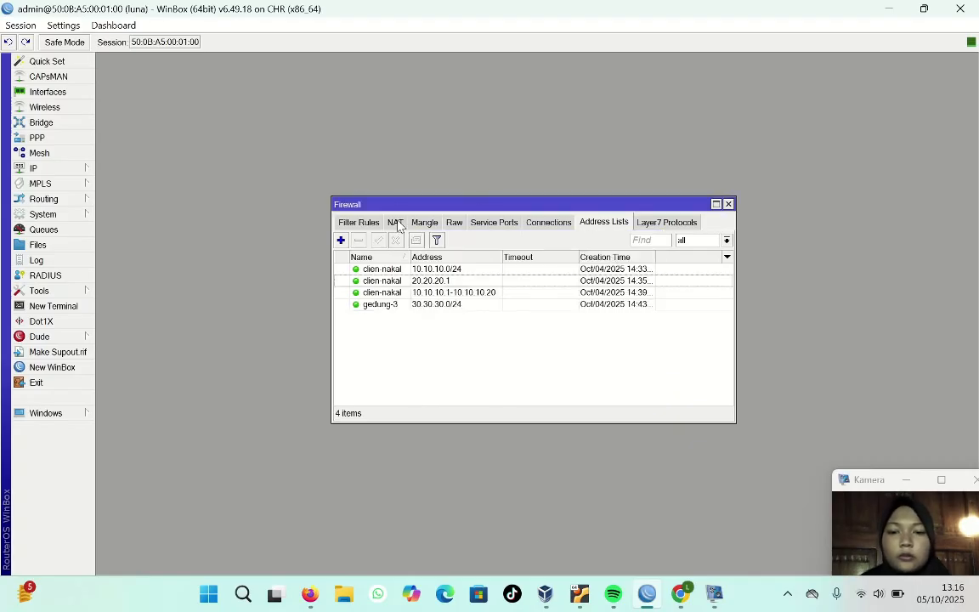
Step: Start a new firewall filter rule with the input chain and gedung-3 as its source address list
left_click(369, 226)
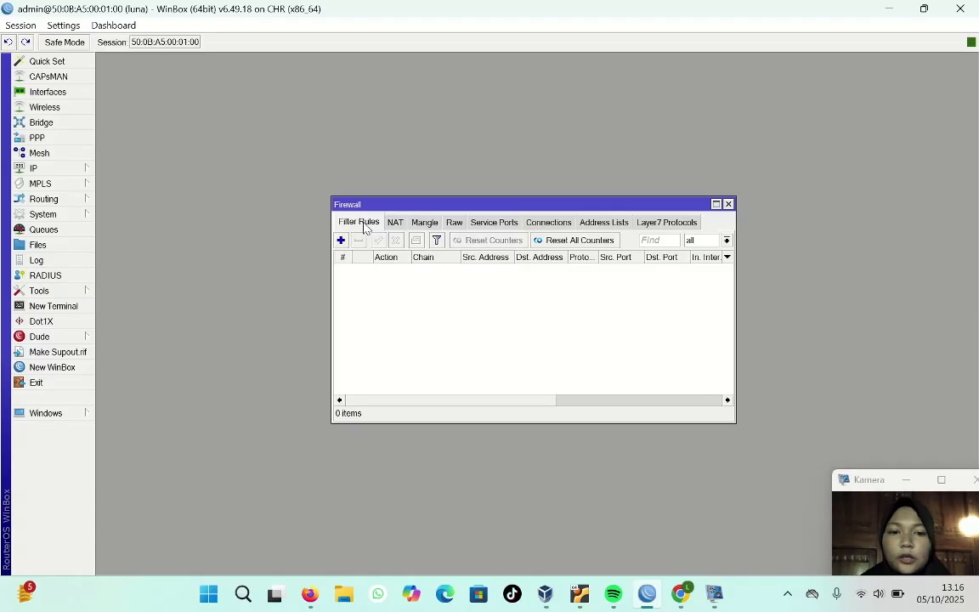
left_click(341, 242)
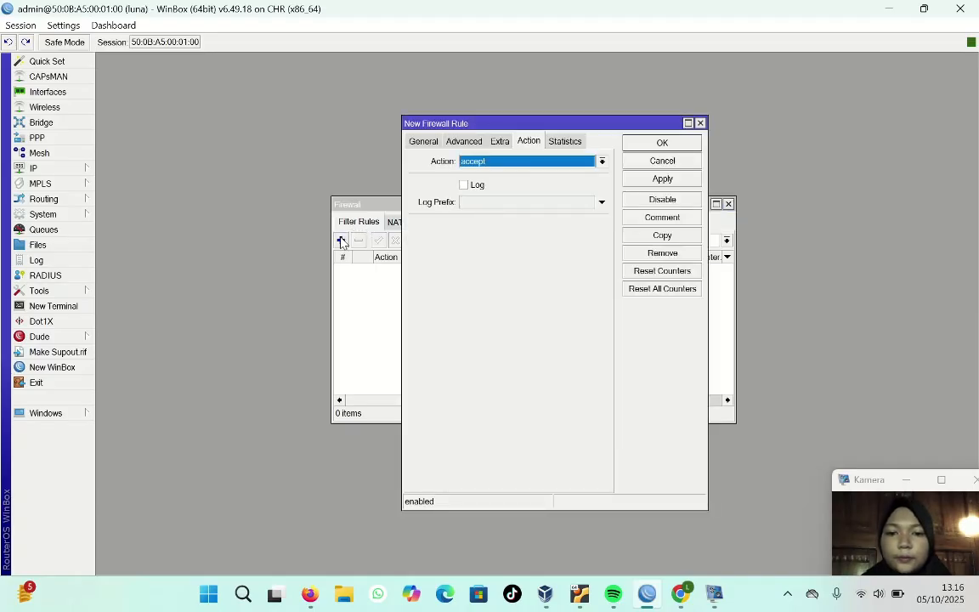
left_click(413, 144)
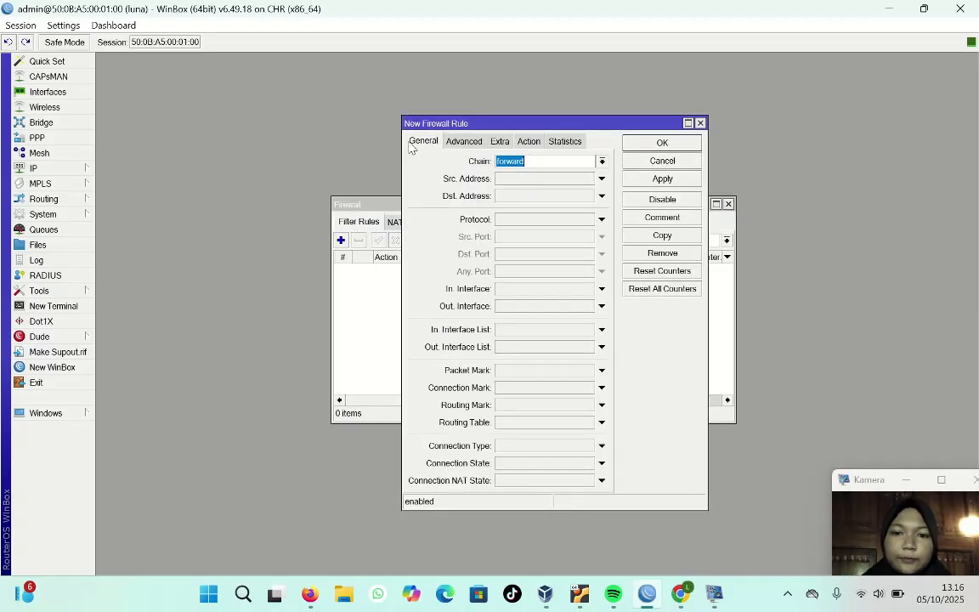
left_click(601, 162)
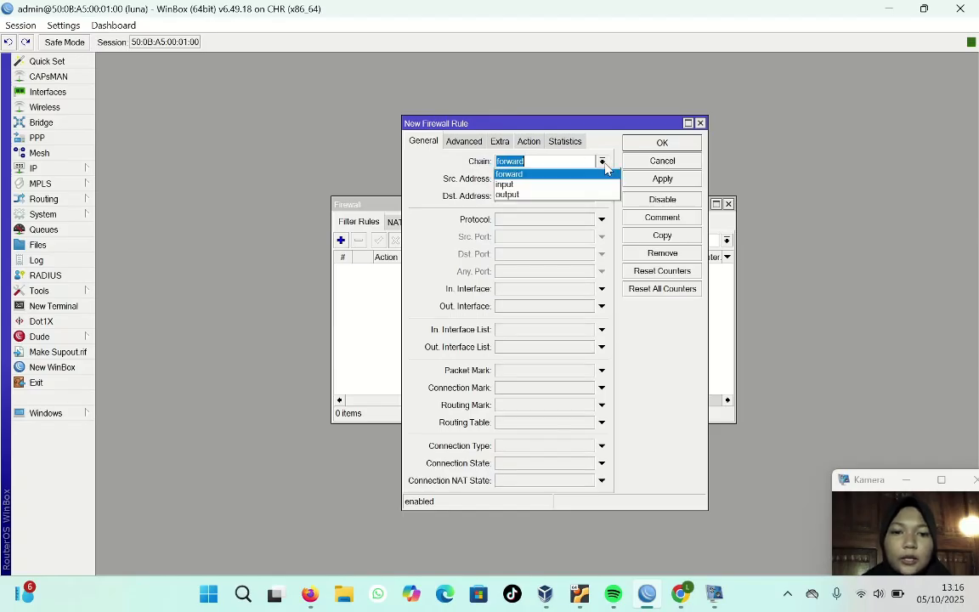
left_click(544, 185)
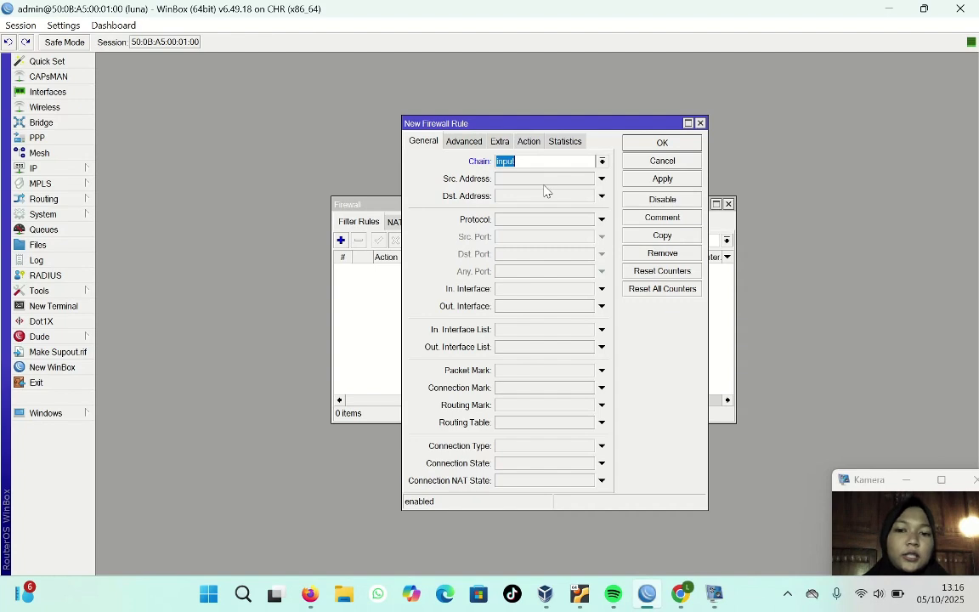
left_click(467, 143)
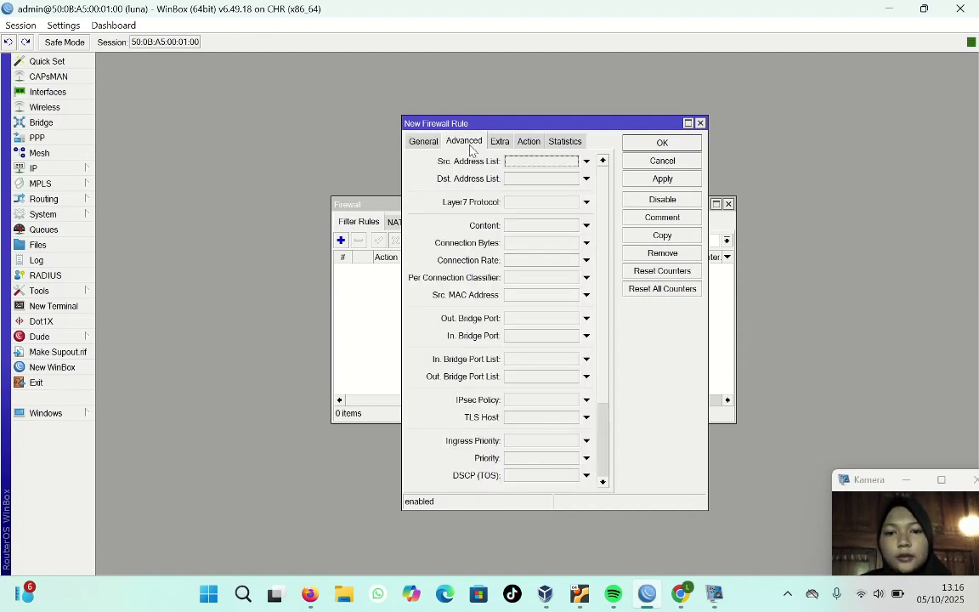
left_click(535, 162)
left_click(573, 161)
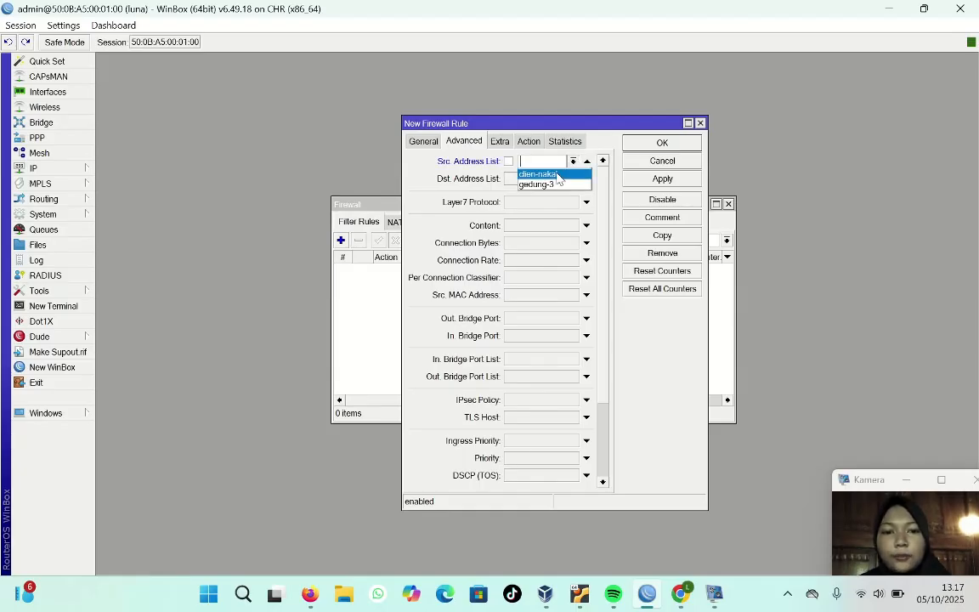
left_click(547, 188)
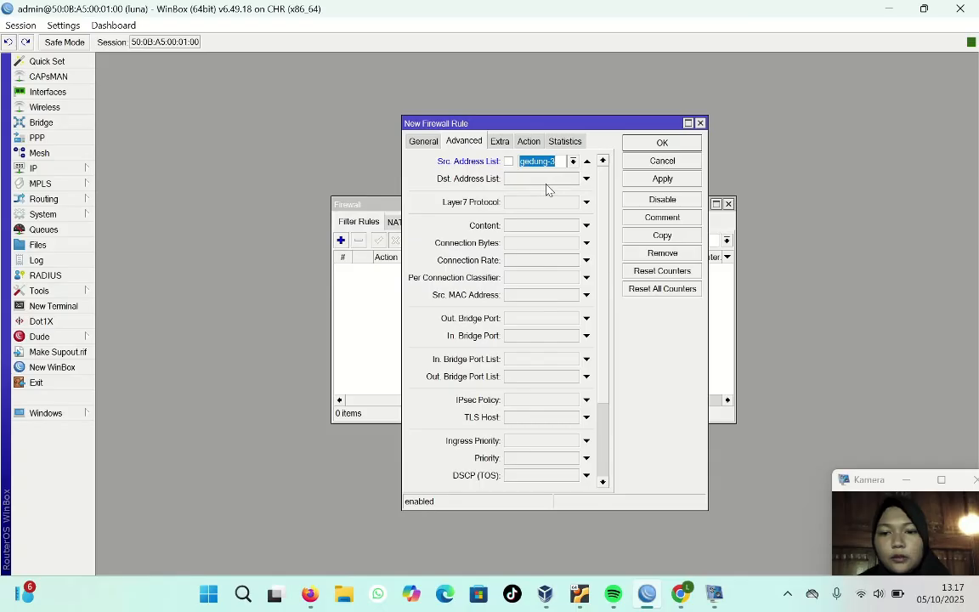
Step: Set the new rule's protocol to icmp and save it with the accept action
left_click(423, 142)
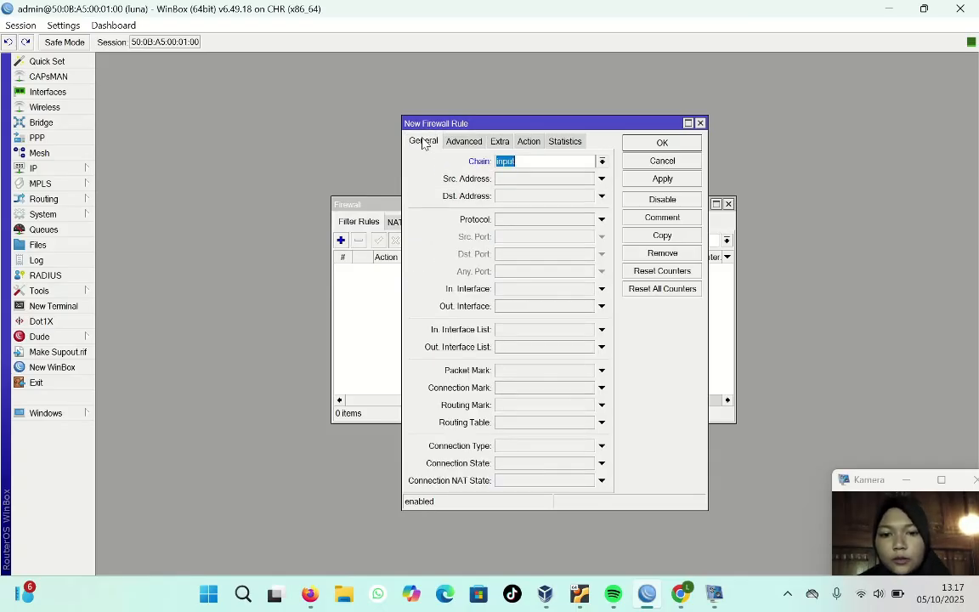
left_click(525, 219)
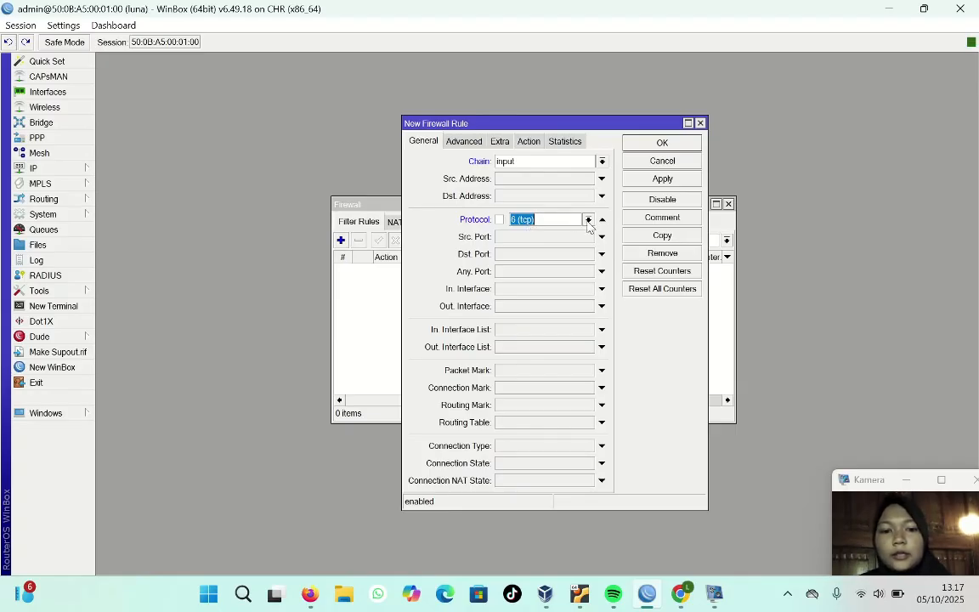
left_click(587, 219)
left_click(548, 233)
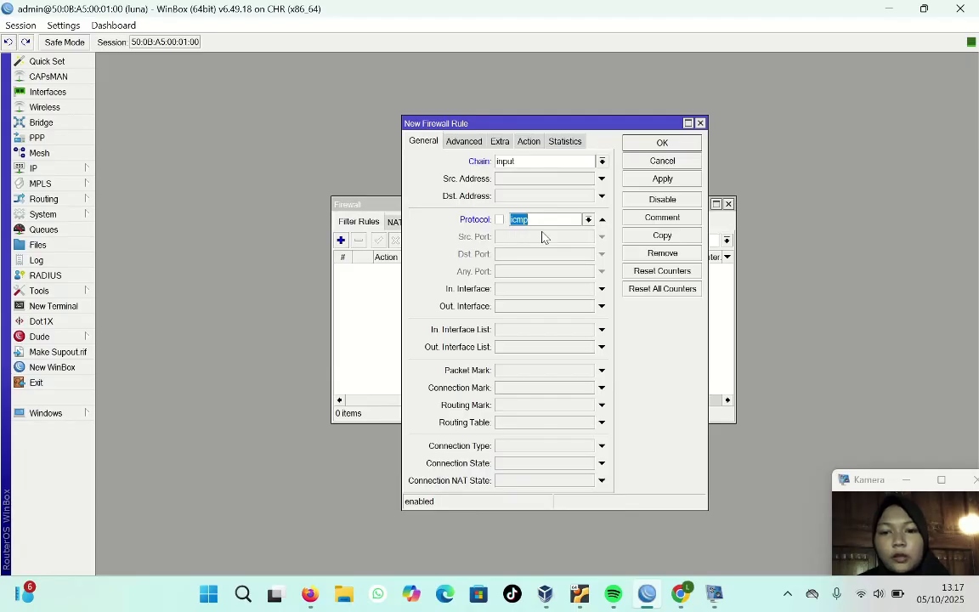
left_click(527, 143)
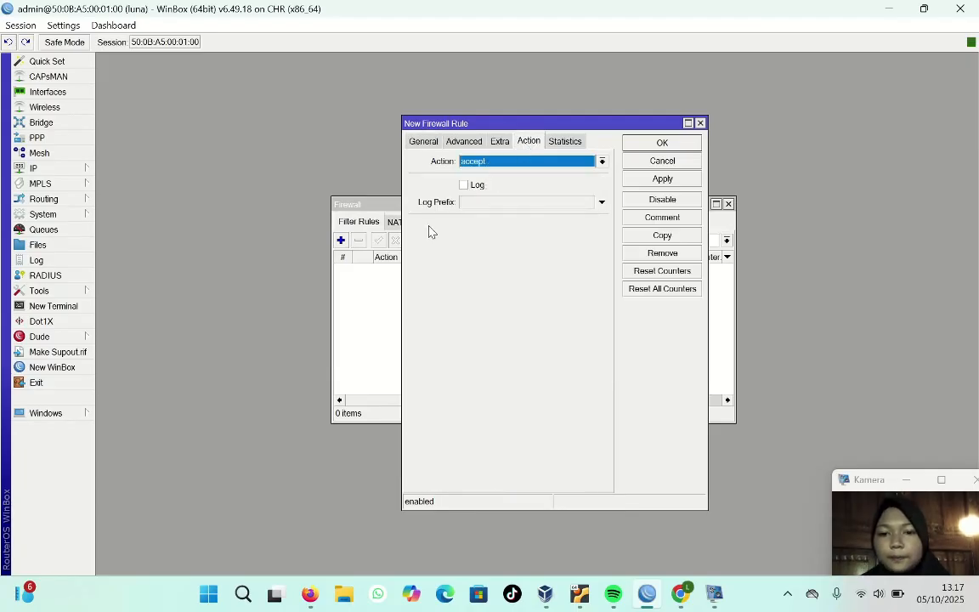
left_click(635, 143)
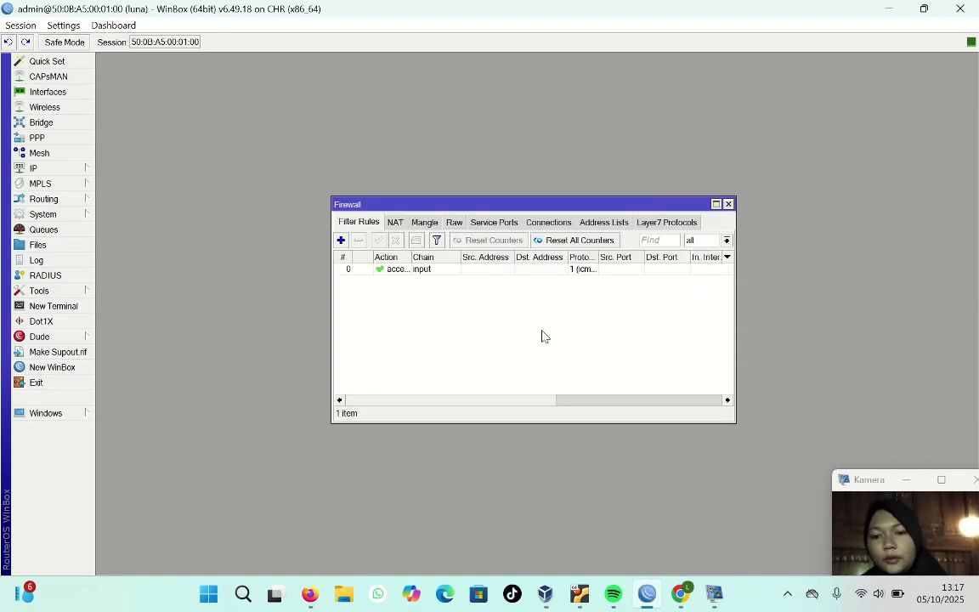
Step: Add a second filter rule on the input chain that matches the icmp protocol with the action drop
left_click(340, 241)
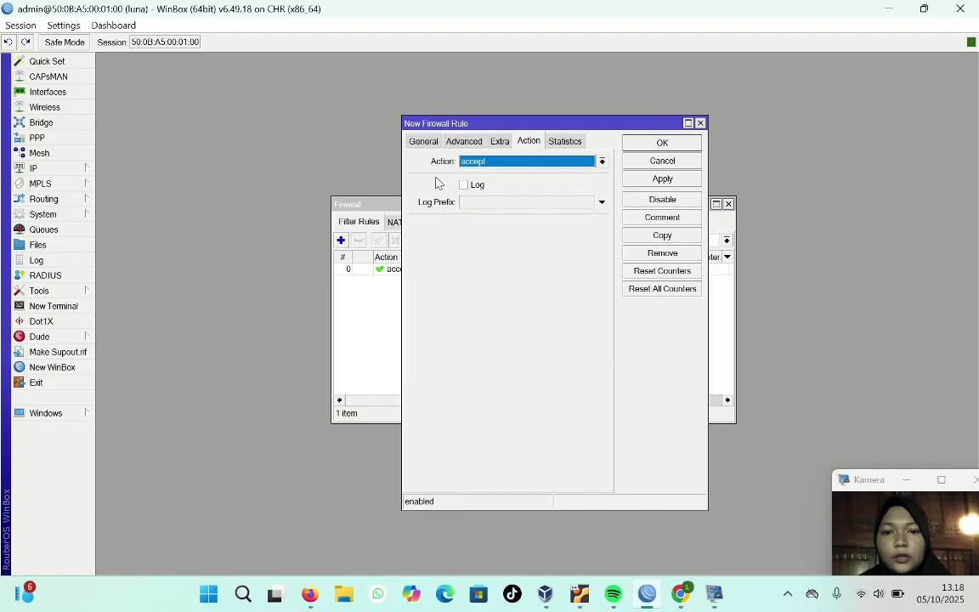
left_click(422, 144)
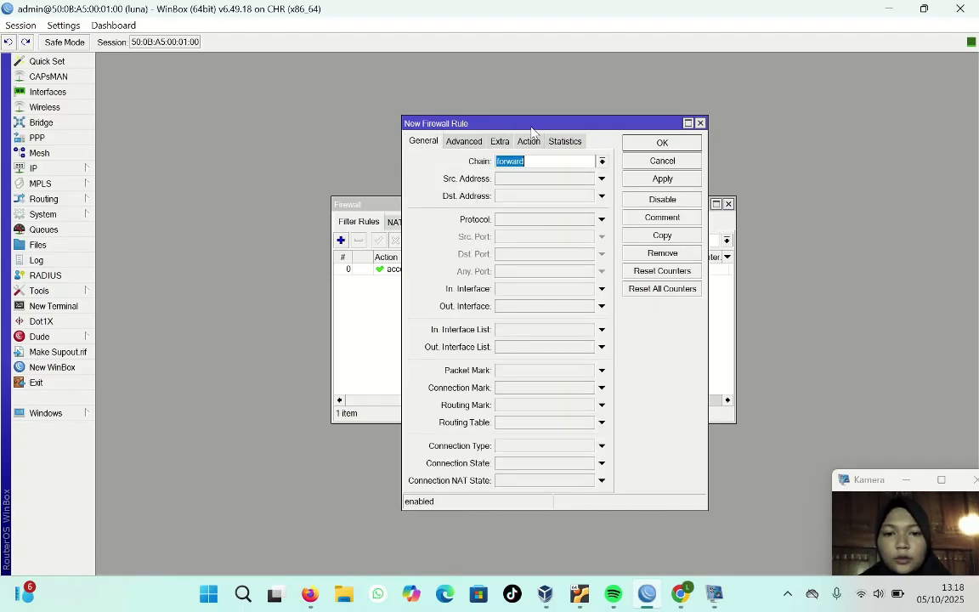
left_click(549, 160)
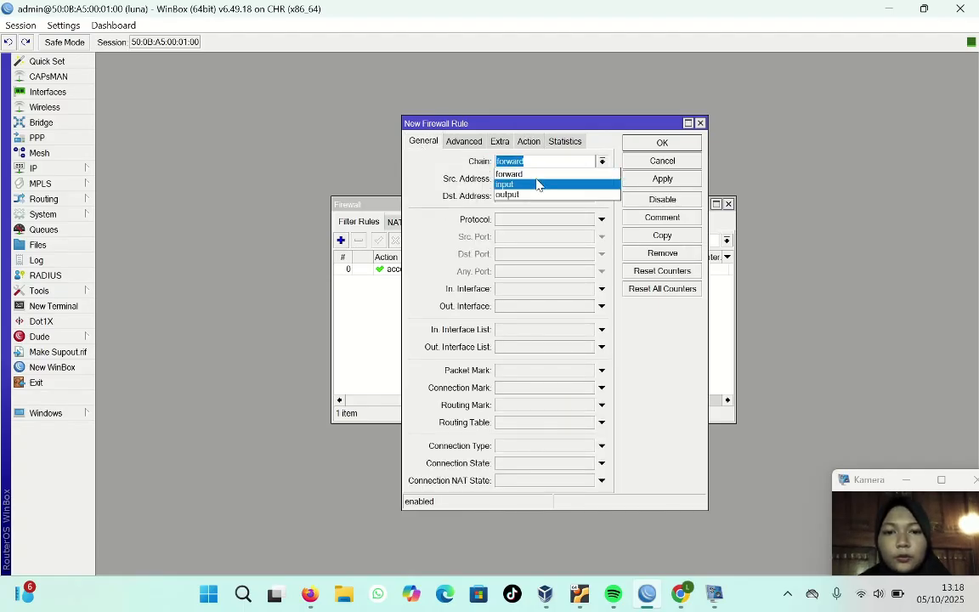
left_click(536, 183)
left_click(536, 220)
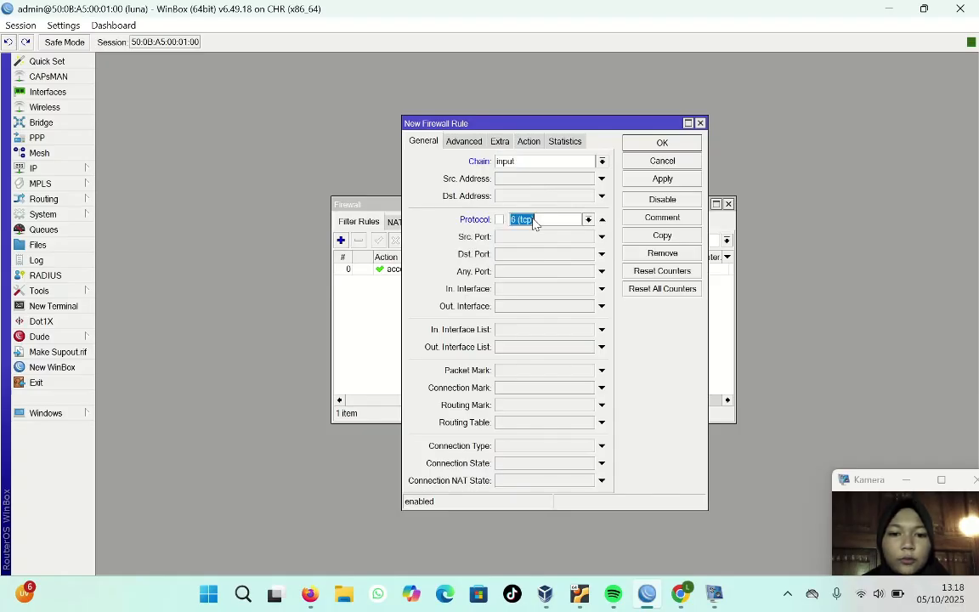
left_click(588, 220)
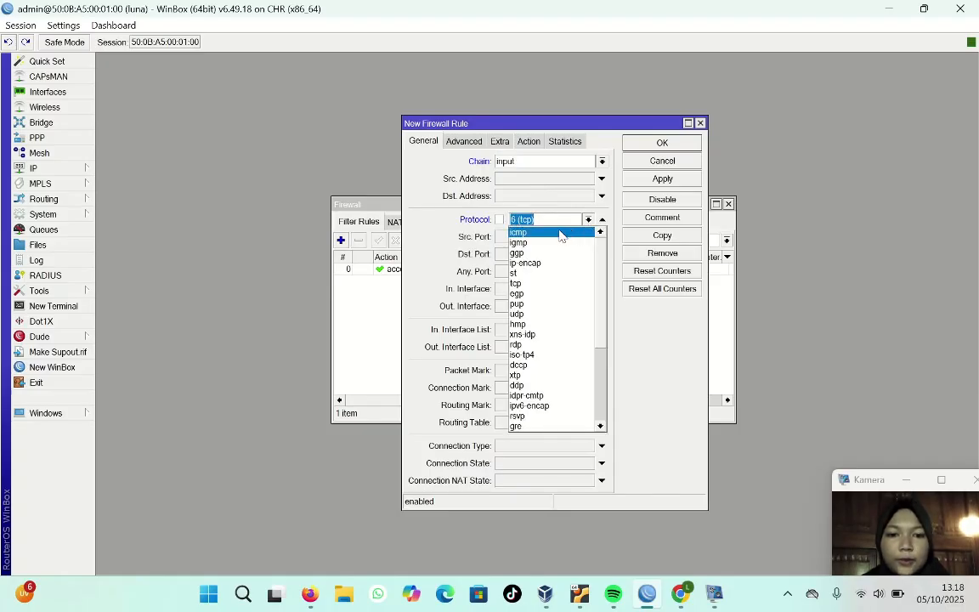
left_click(563, 232)
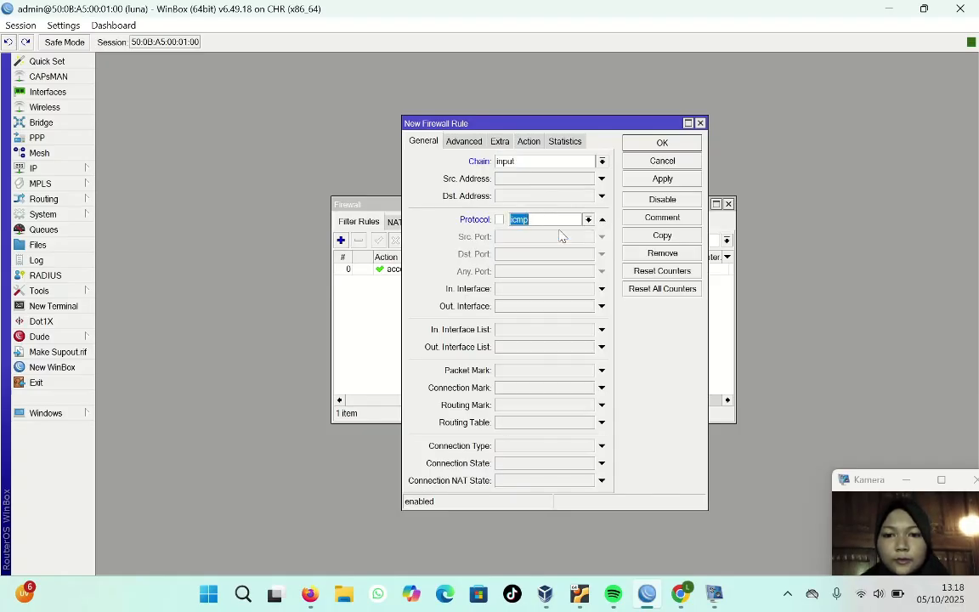
left_click(528, 141)
left_click(603, 161)
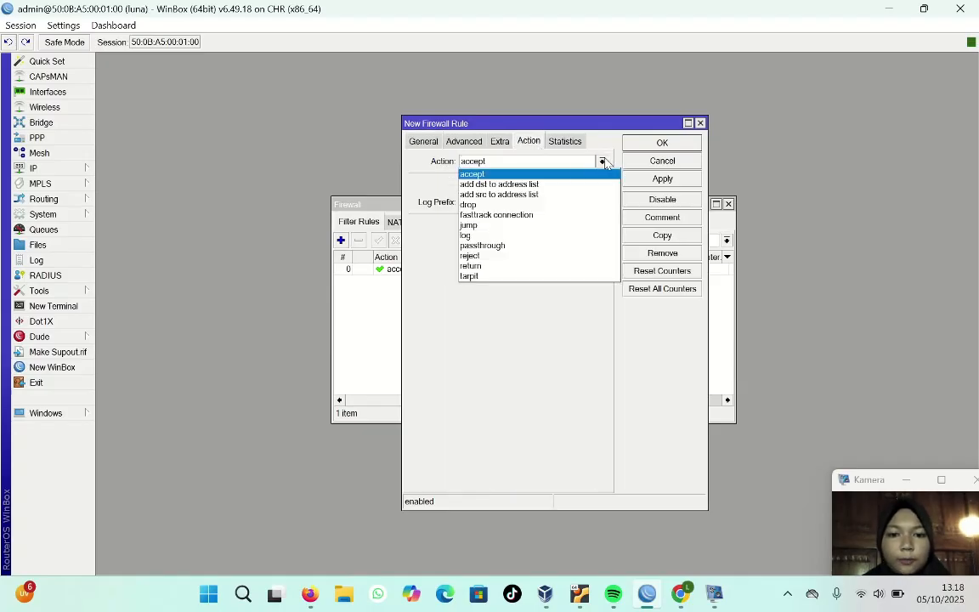
left_click(486, 206)
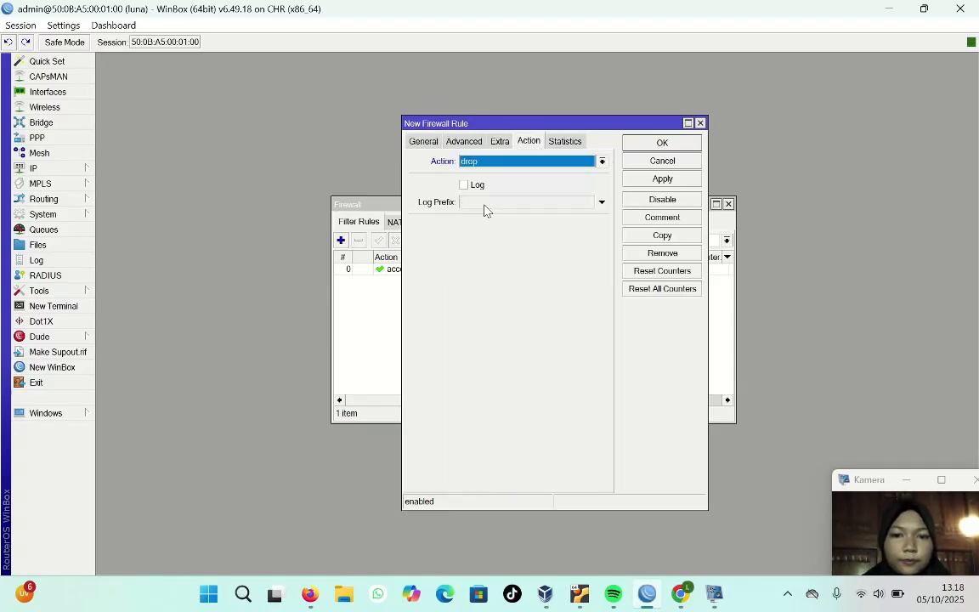
left_click(656, 143)
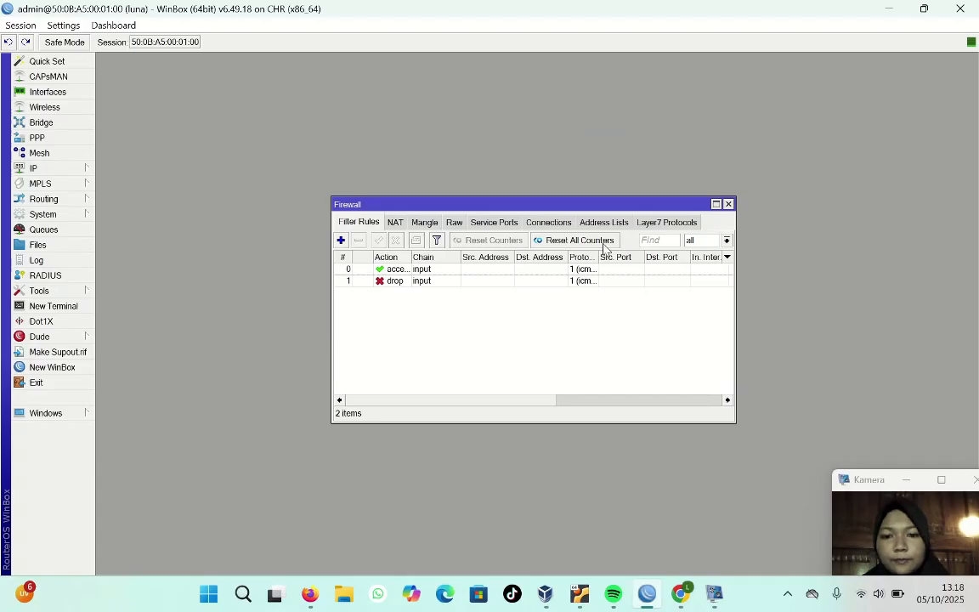
Step: Switch to the PNETLab topology in Firefox, review the building networks and open the node terminal window
left_click(311, 592)
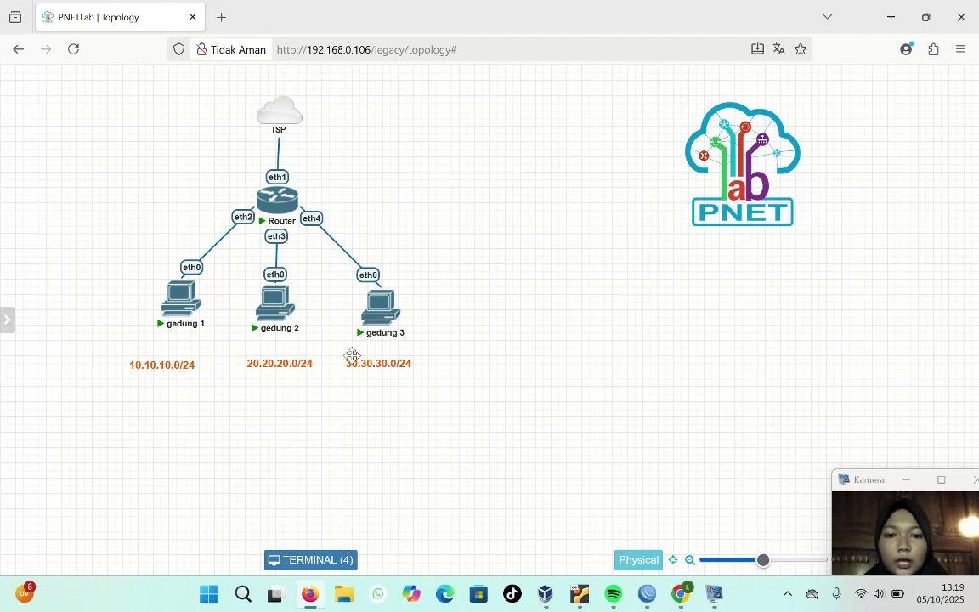
mouse_move(361, 323)
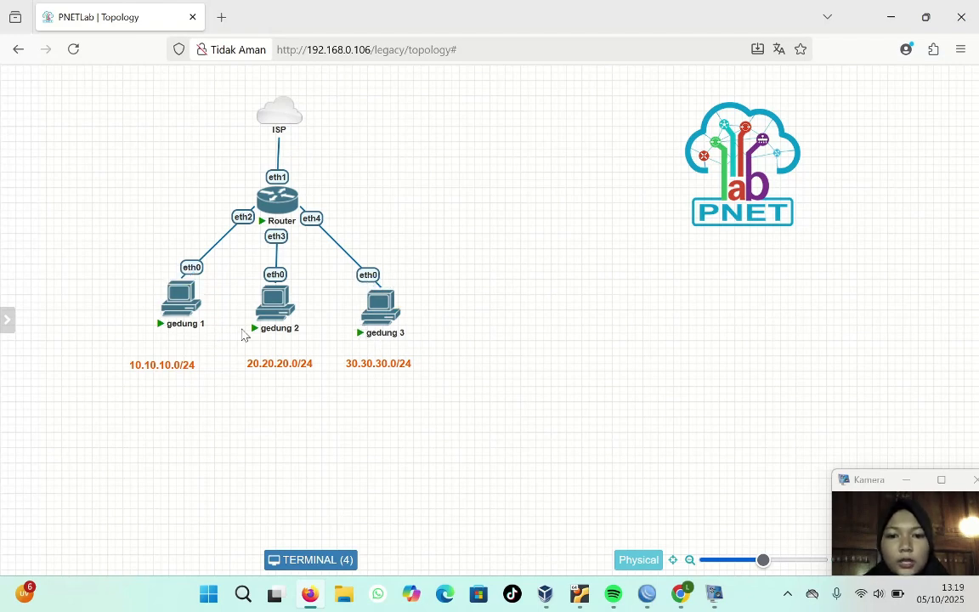
key("alt+Tab")
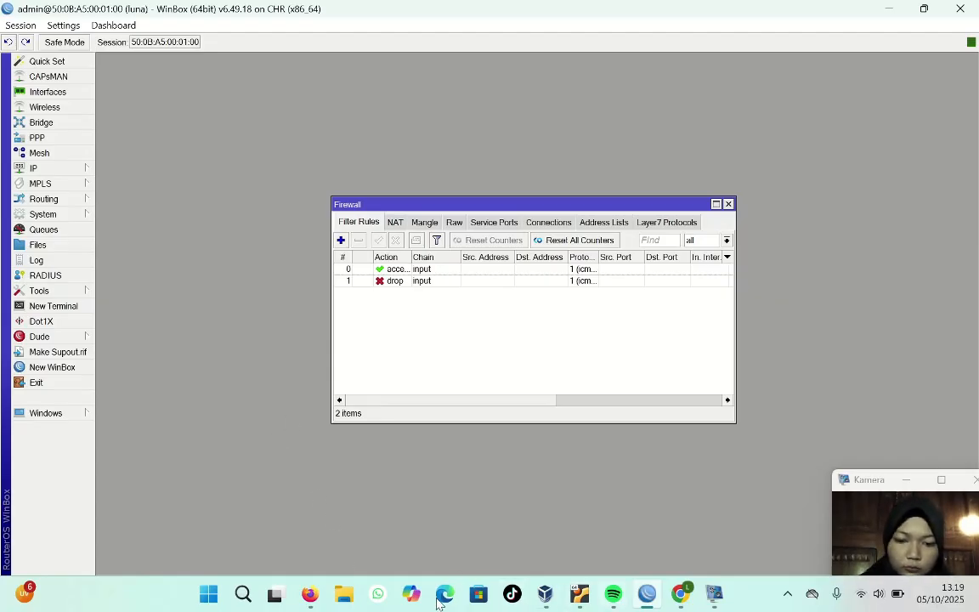
left_click(309, 593)
left_click(293, 559)
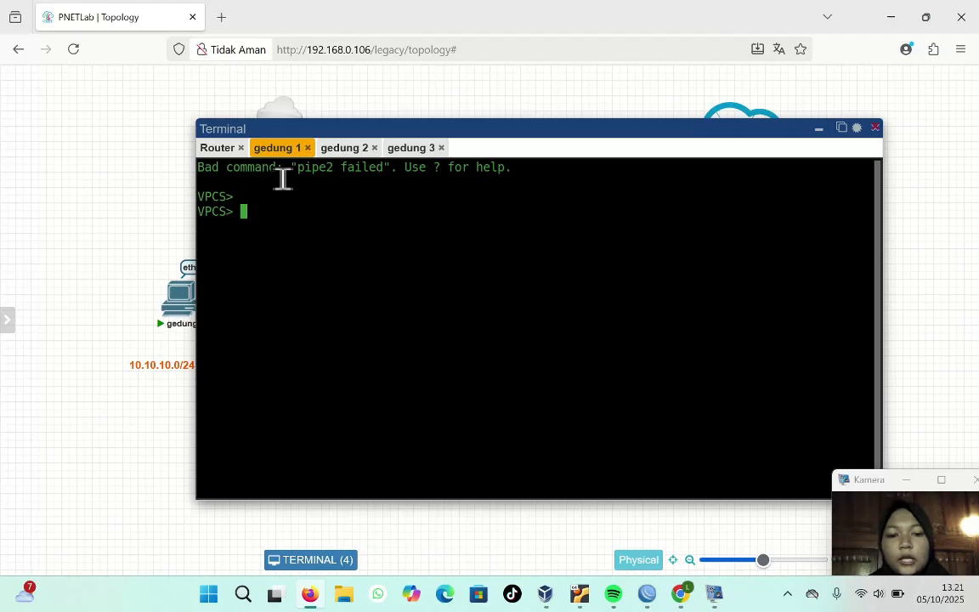
Step: Ping the gateway 30.30.30.1 from the gedung 3 client and stop the ping after several requests
left_click(426, 152)
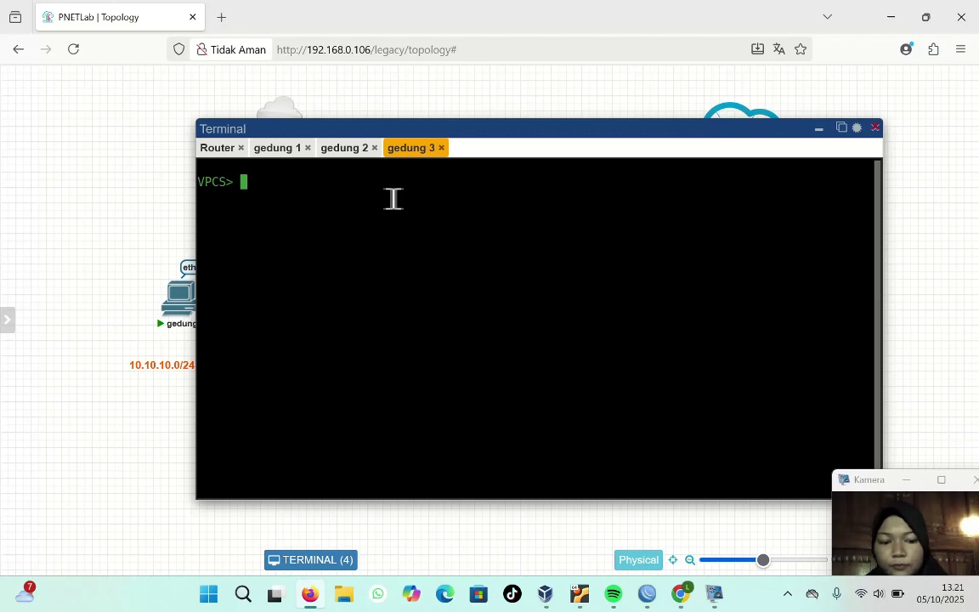
type("ping ")
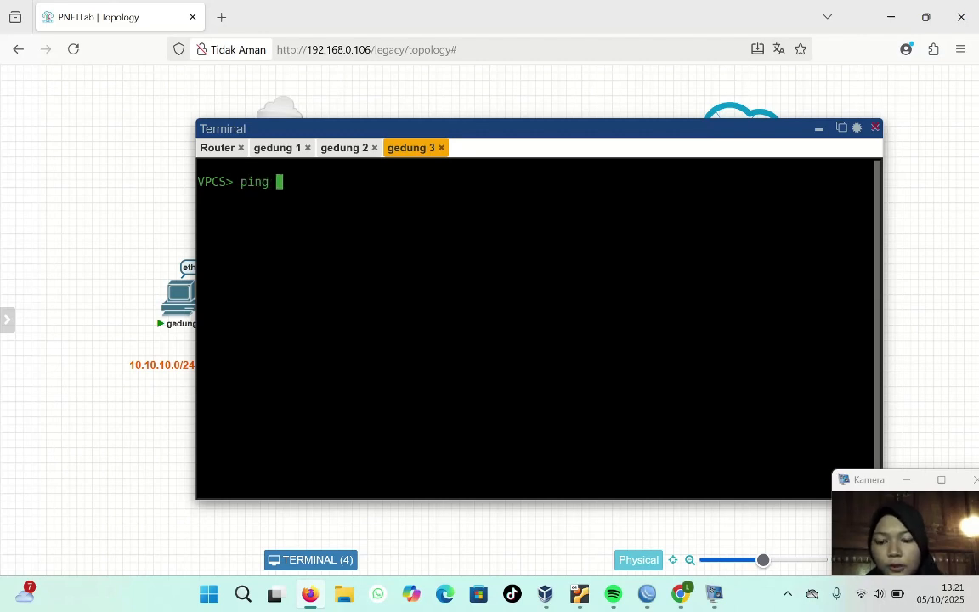
type("30.3")
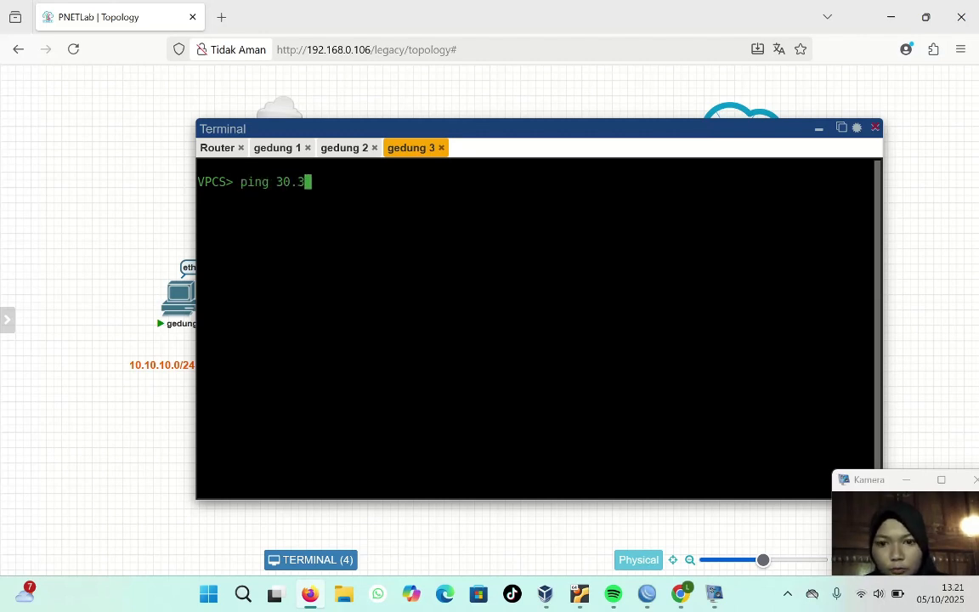
type("0.30.1")
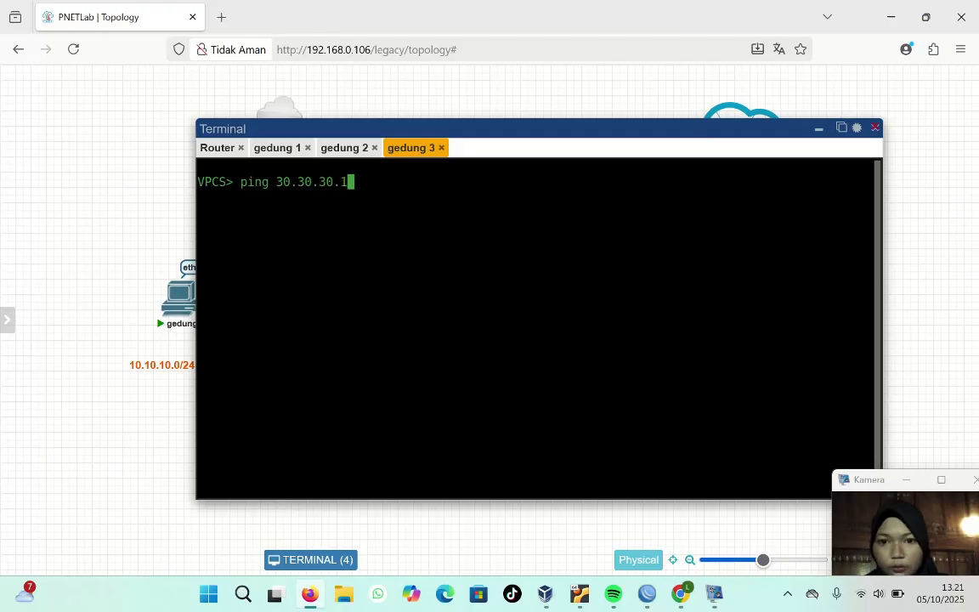
key("Return")
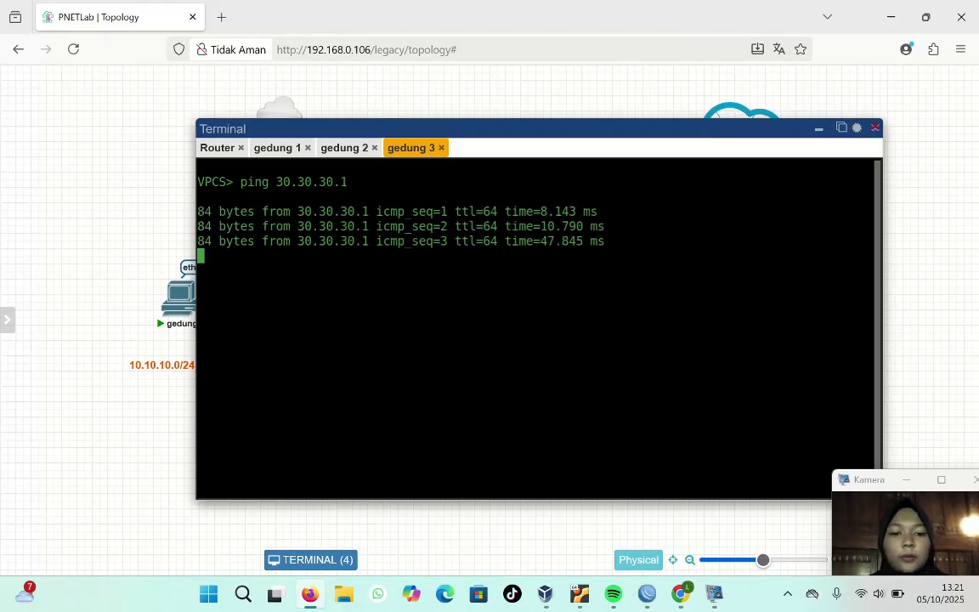
key("ctrl+c")
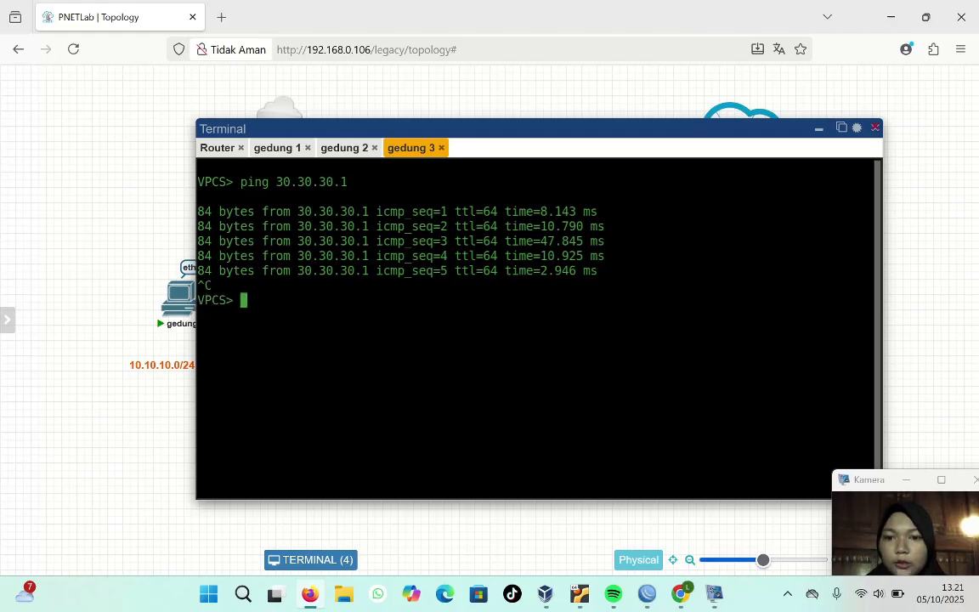
Step: Ping the gateway 10.10.10.1 from the gedung 1 client and stop the ping after a few requests
left_click(280, 148)
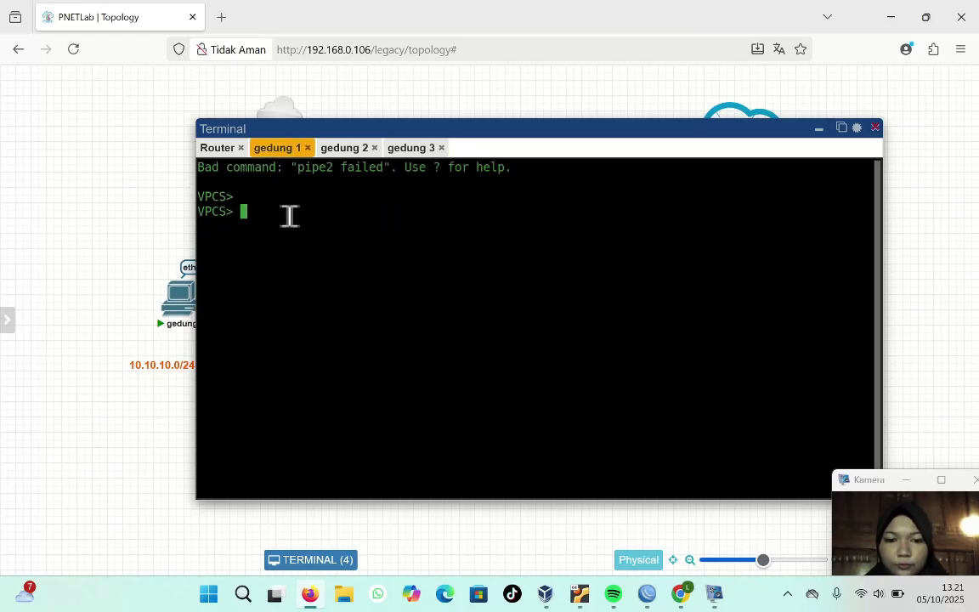
type("ping ")
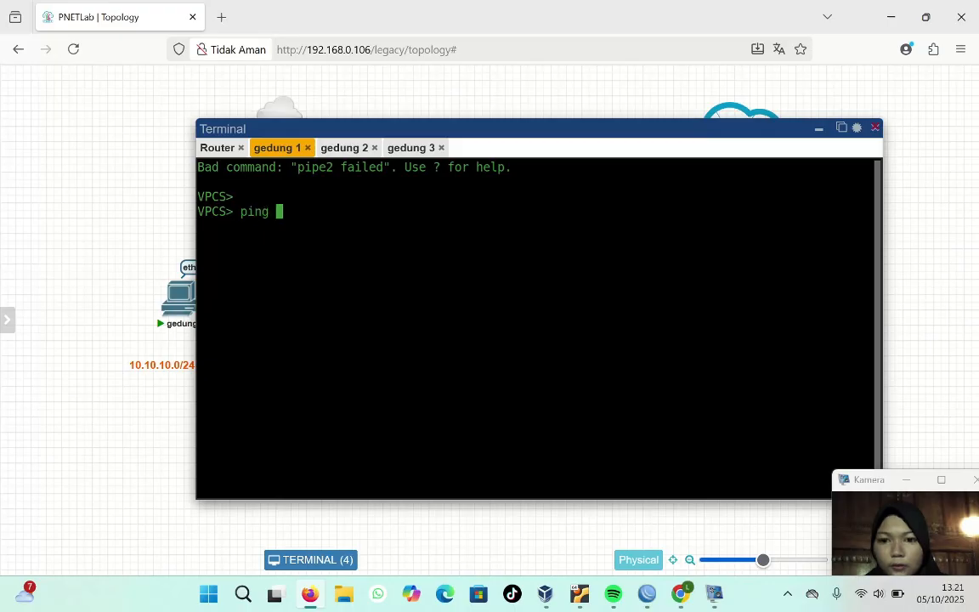
type("10.10.")
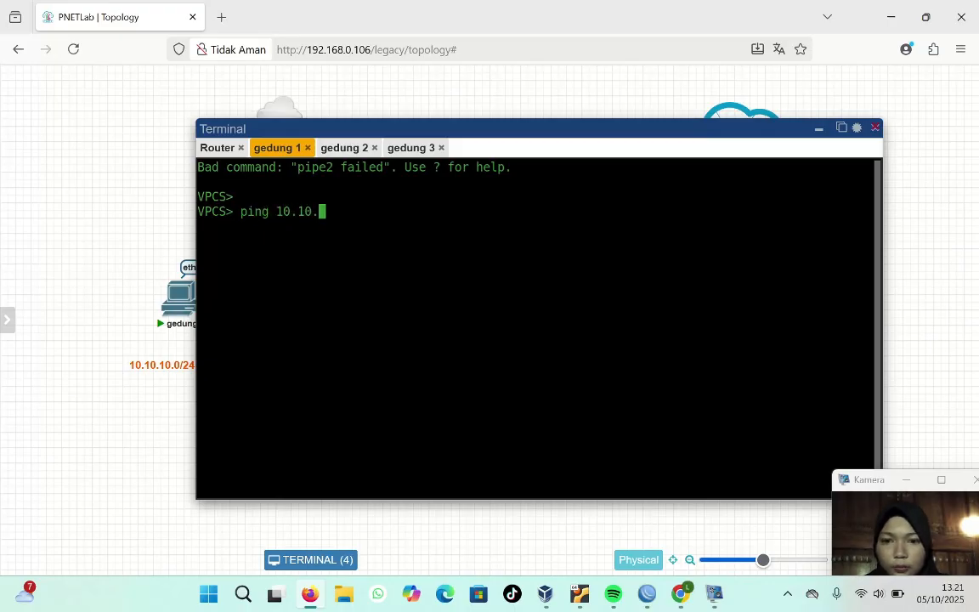
type("10.1")
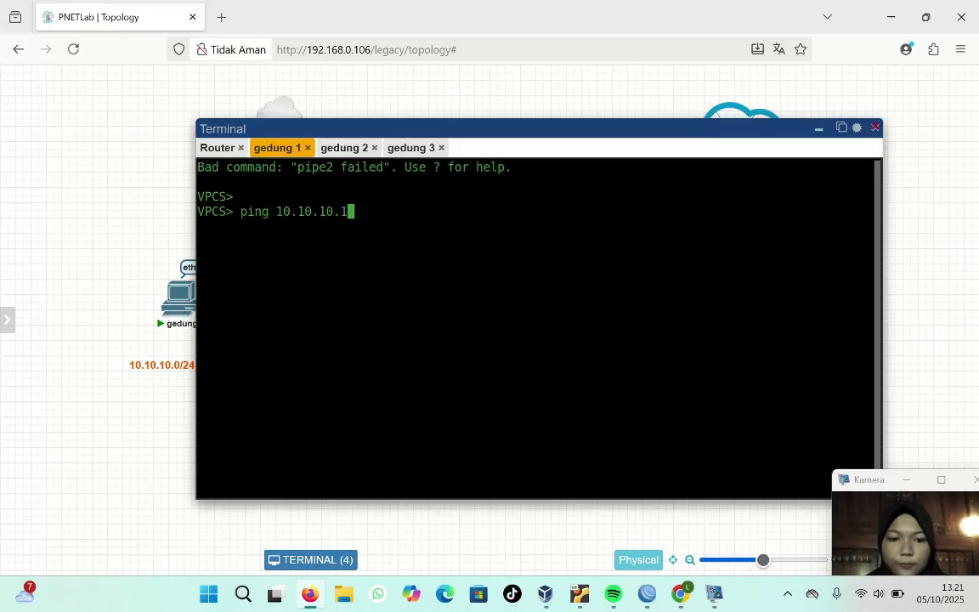
key("Return")
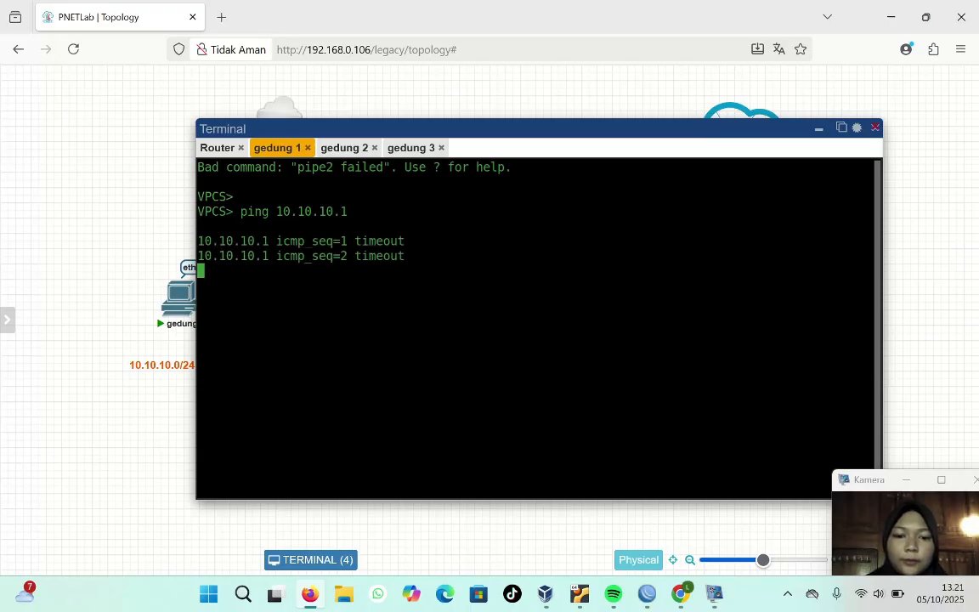
key("ctrl+c")
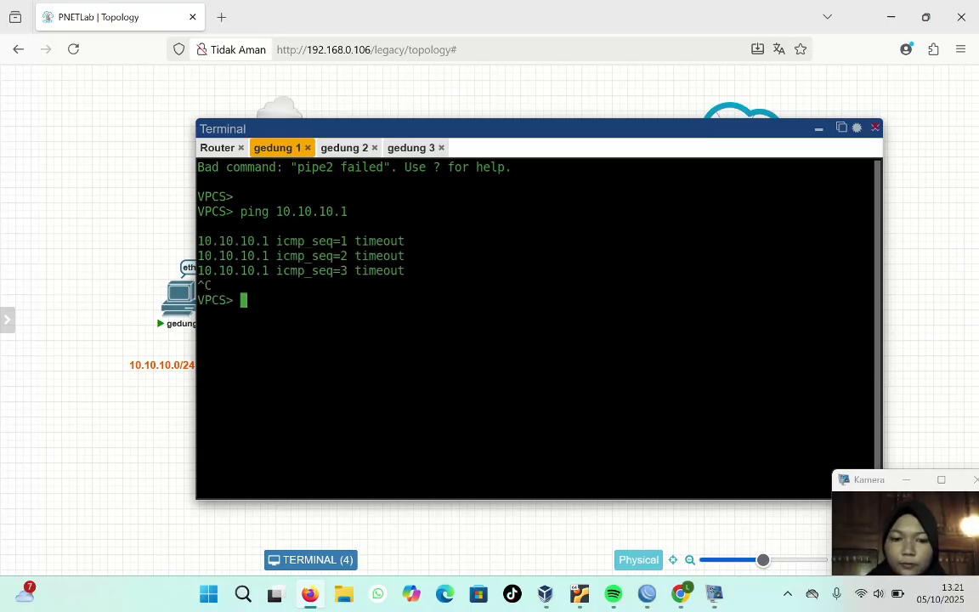
Step: Ping the gateway 20.20.20.1 from the gedung 2 client, stop the ping and return to the network topology
left_click(343, 151)
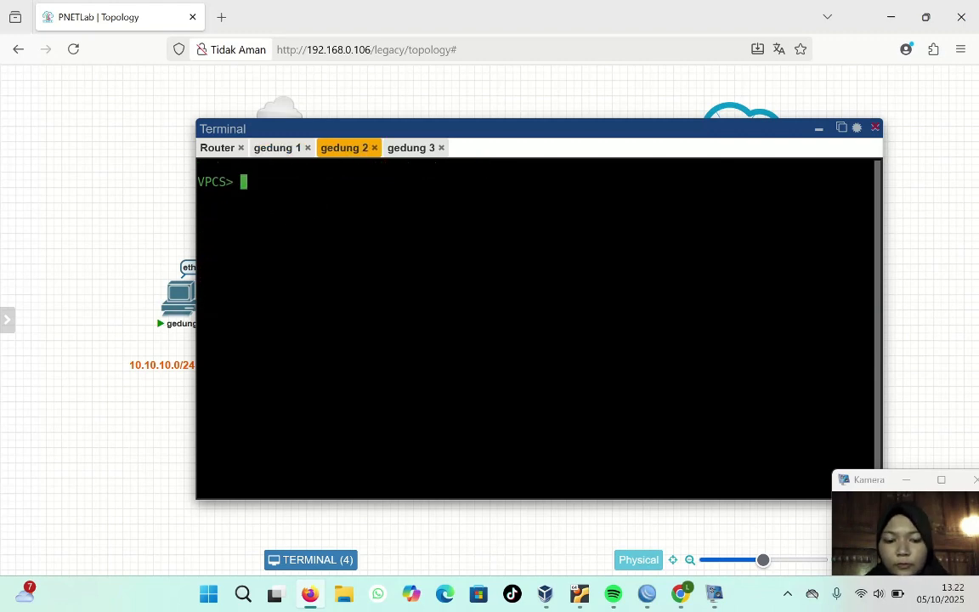
type("ping ")
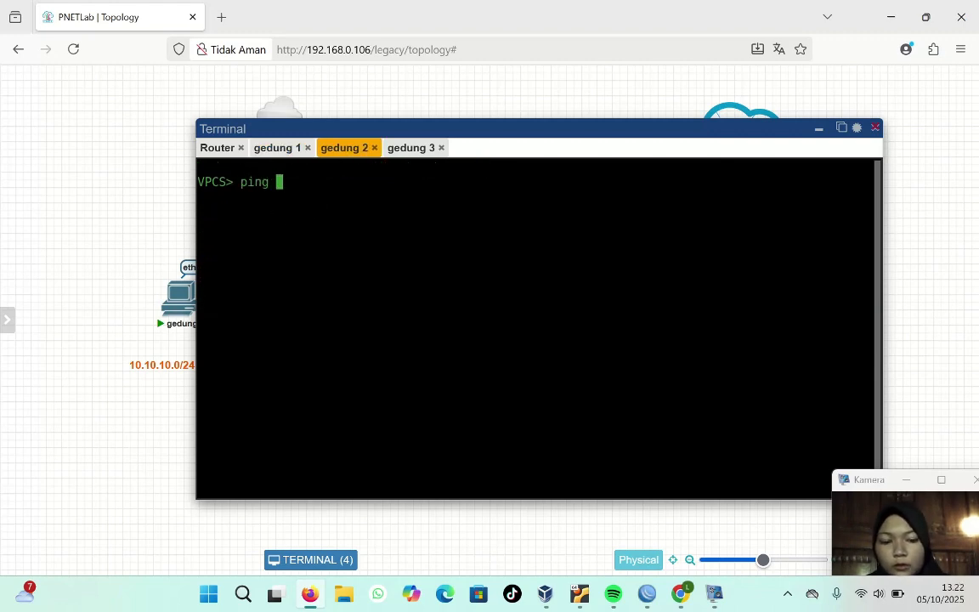
type("20.20.20.")
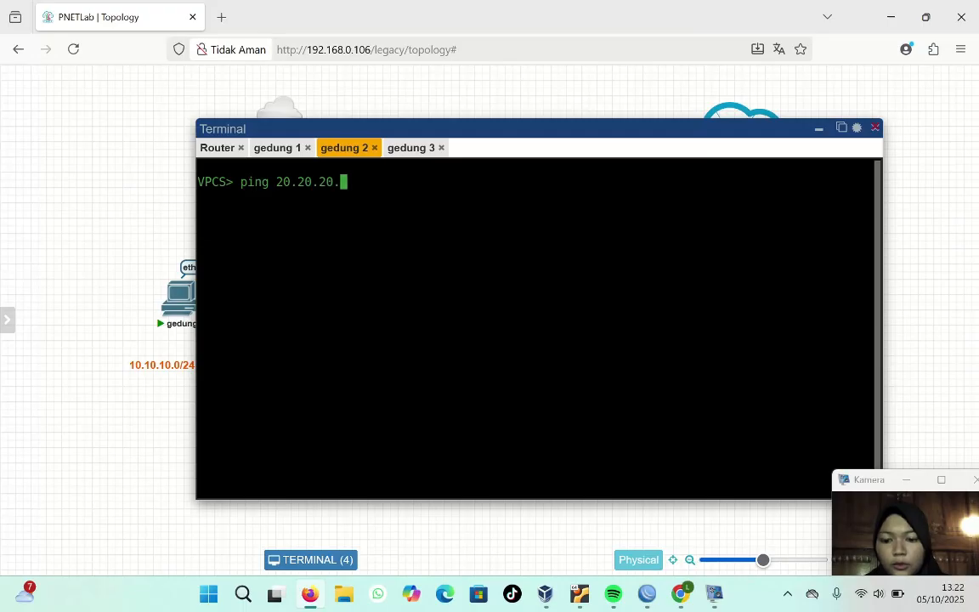
type("1")
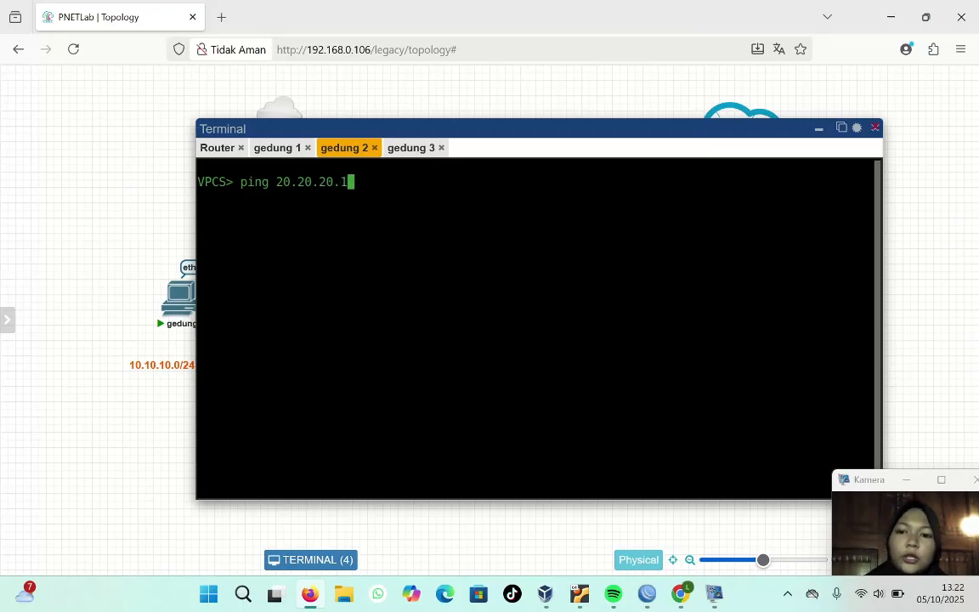
key("Return")
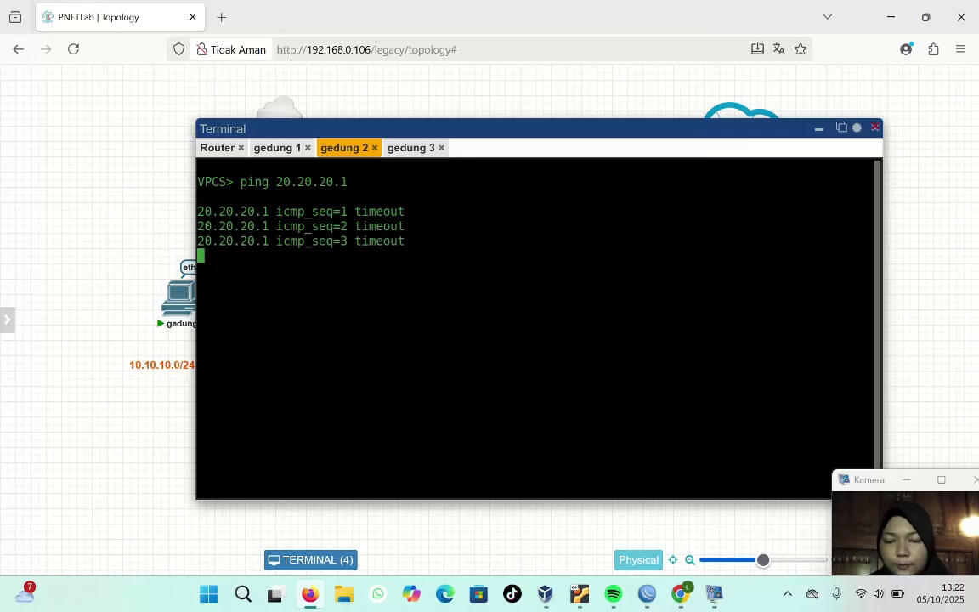
key("ctrl+c")
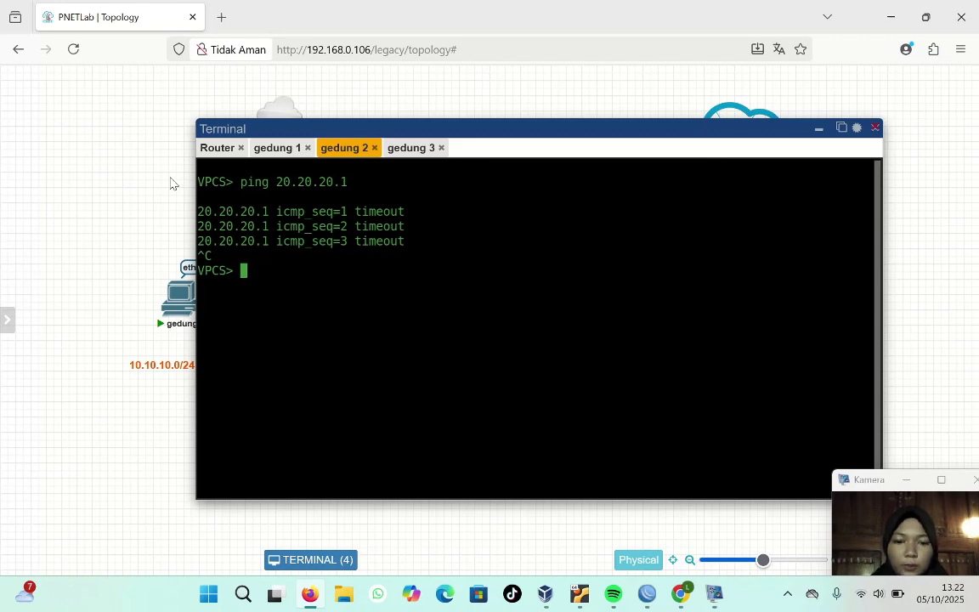
left_click(173, 183)
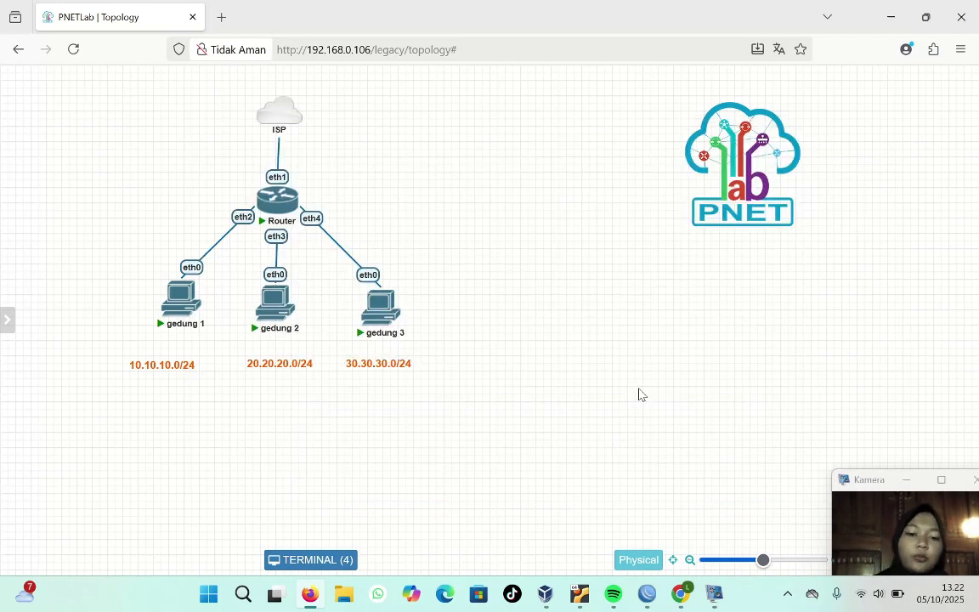